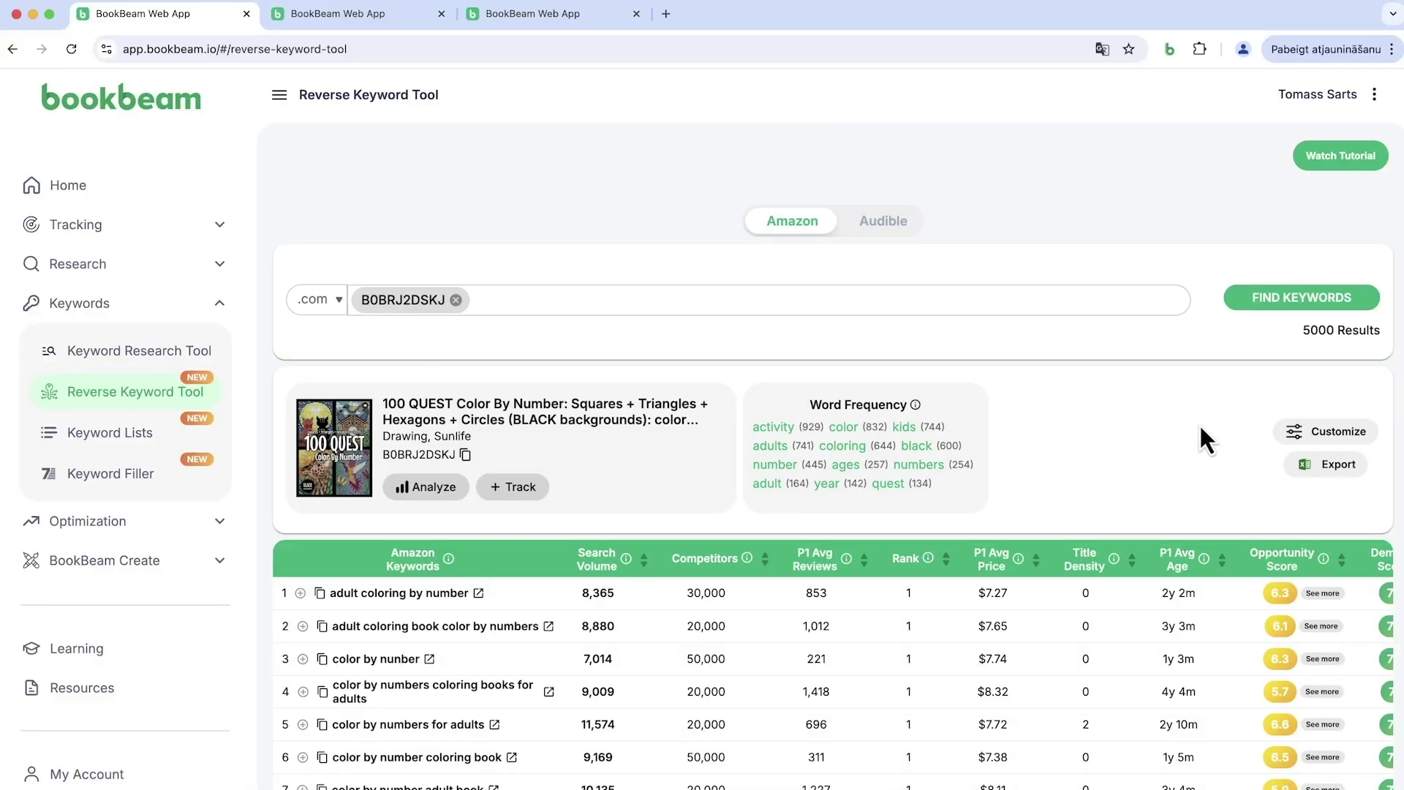
# - Review the ranking keywords found for the color-by-number, drawing and herbal remedies books
pyautogui.scroll(-5, 1199, 425)
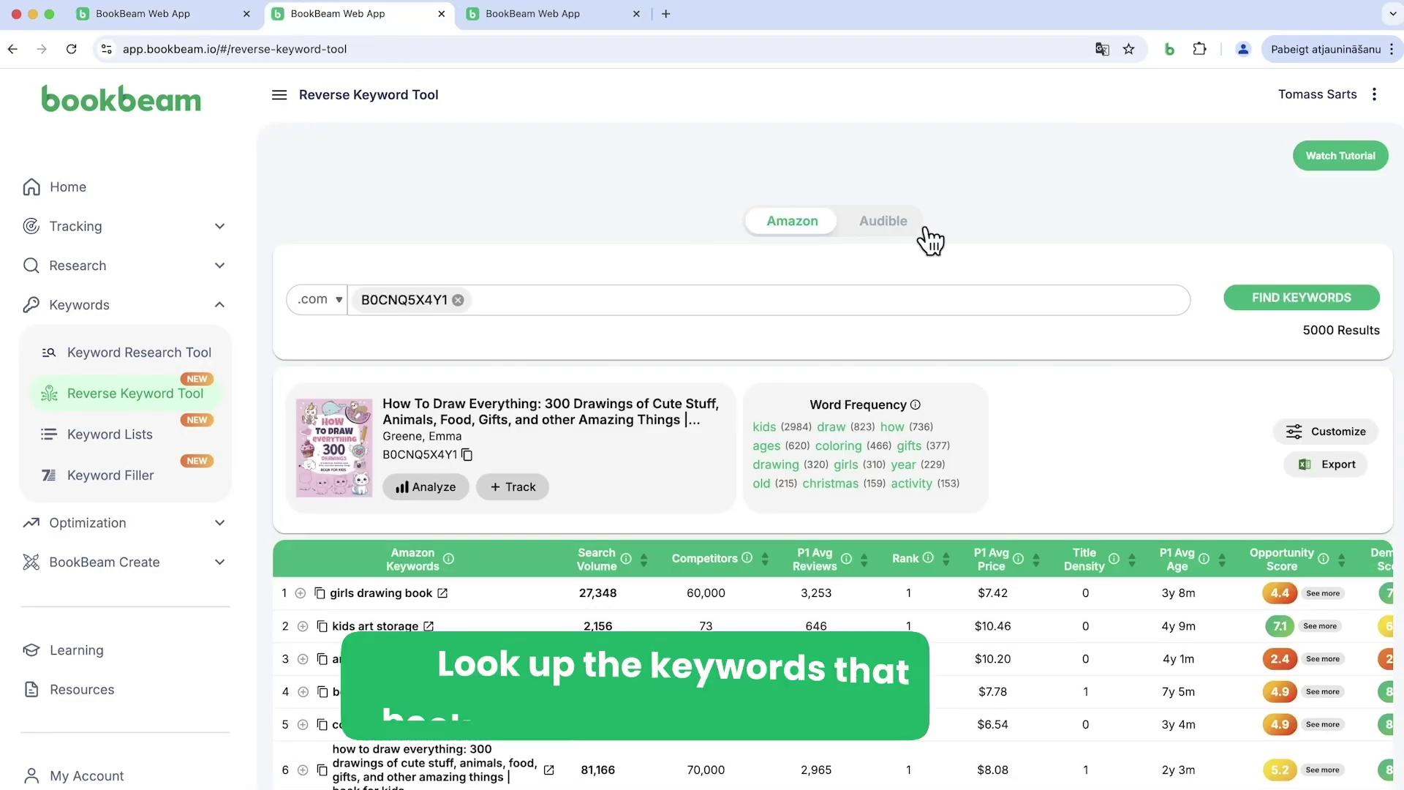
pyautogui.scroll(-5, 1021, 353)
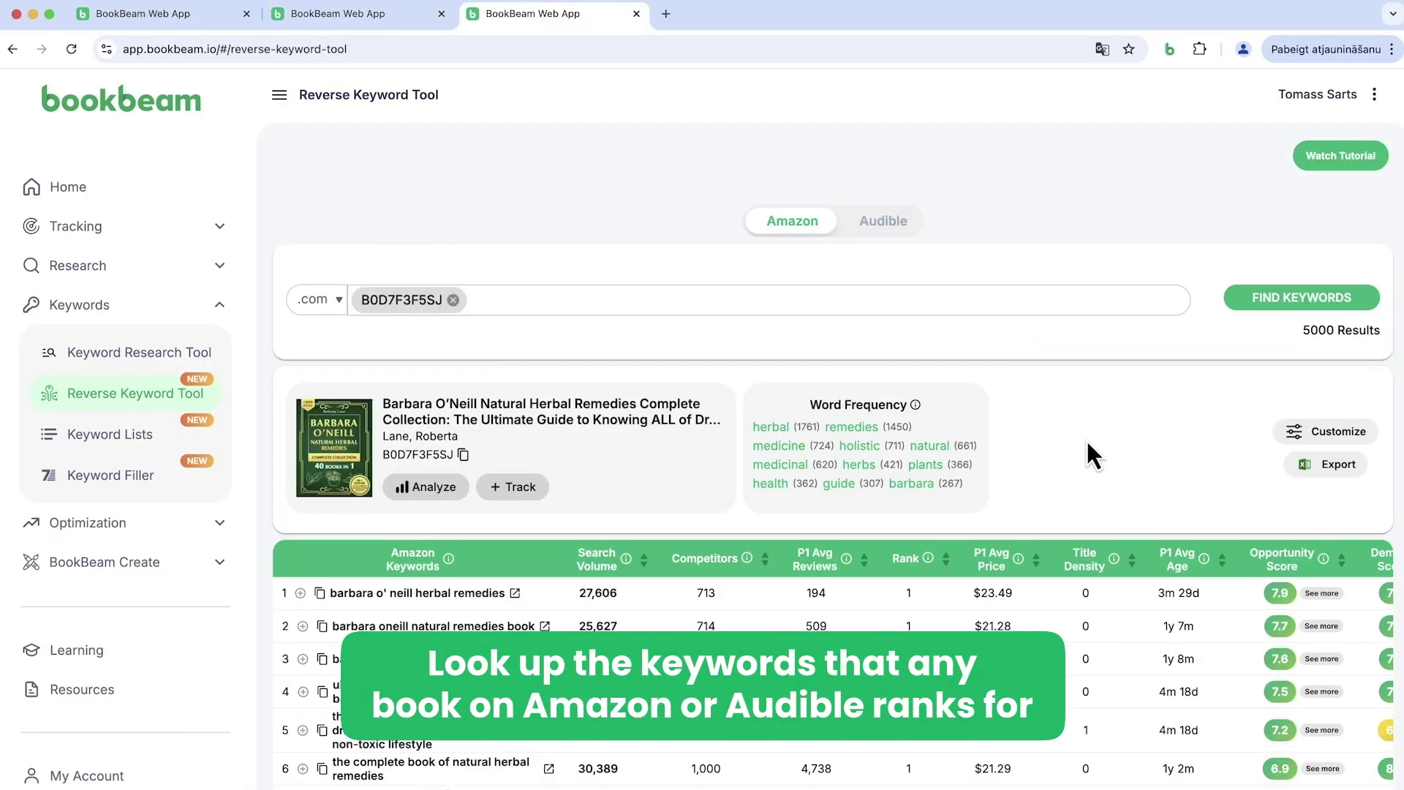
pyautogui.scroll(-3, 1086, 439)
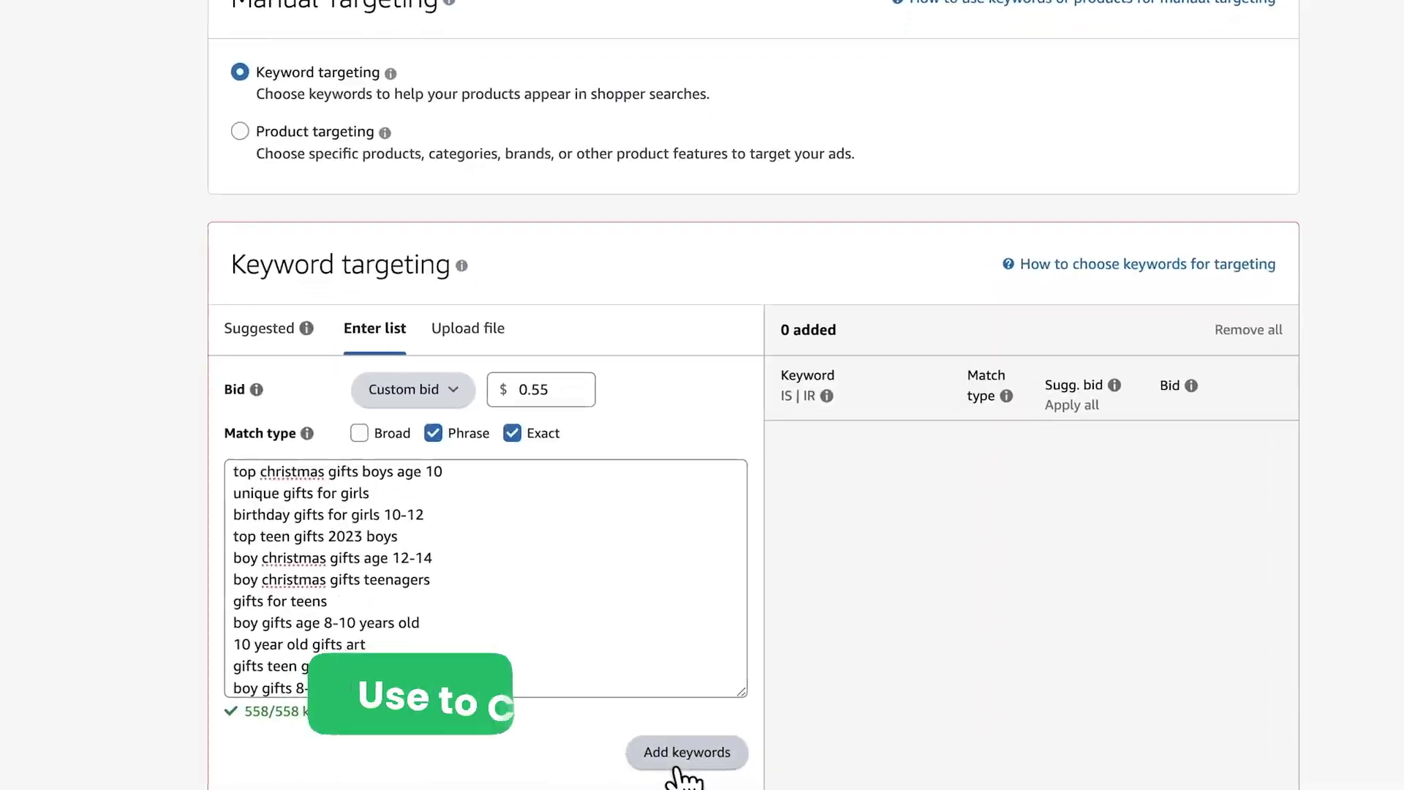
# - Add the entered gift keywords to the Amazon Ads campaign's keyword targeting
pyautogui.click(683, 757)
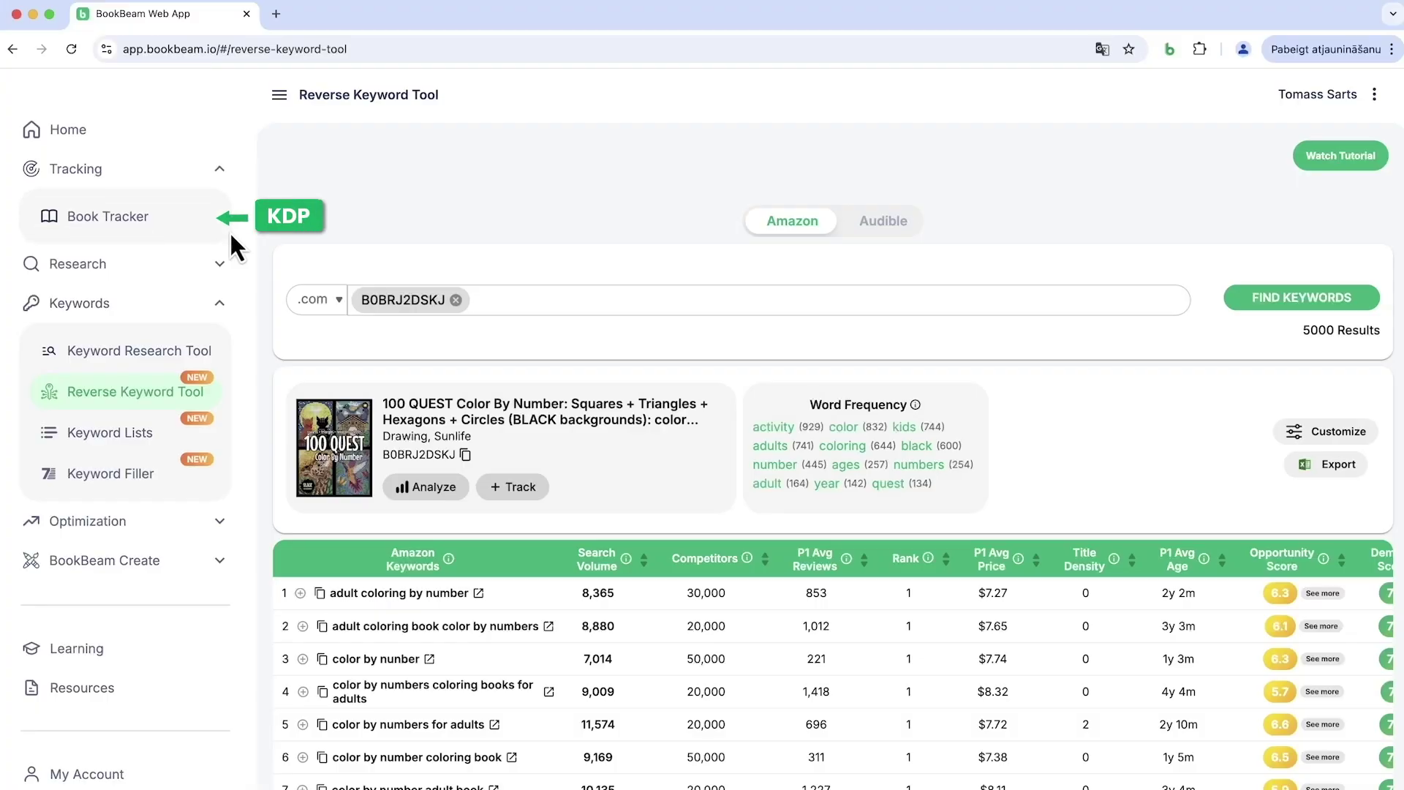
pyautogui.click(230, 231)
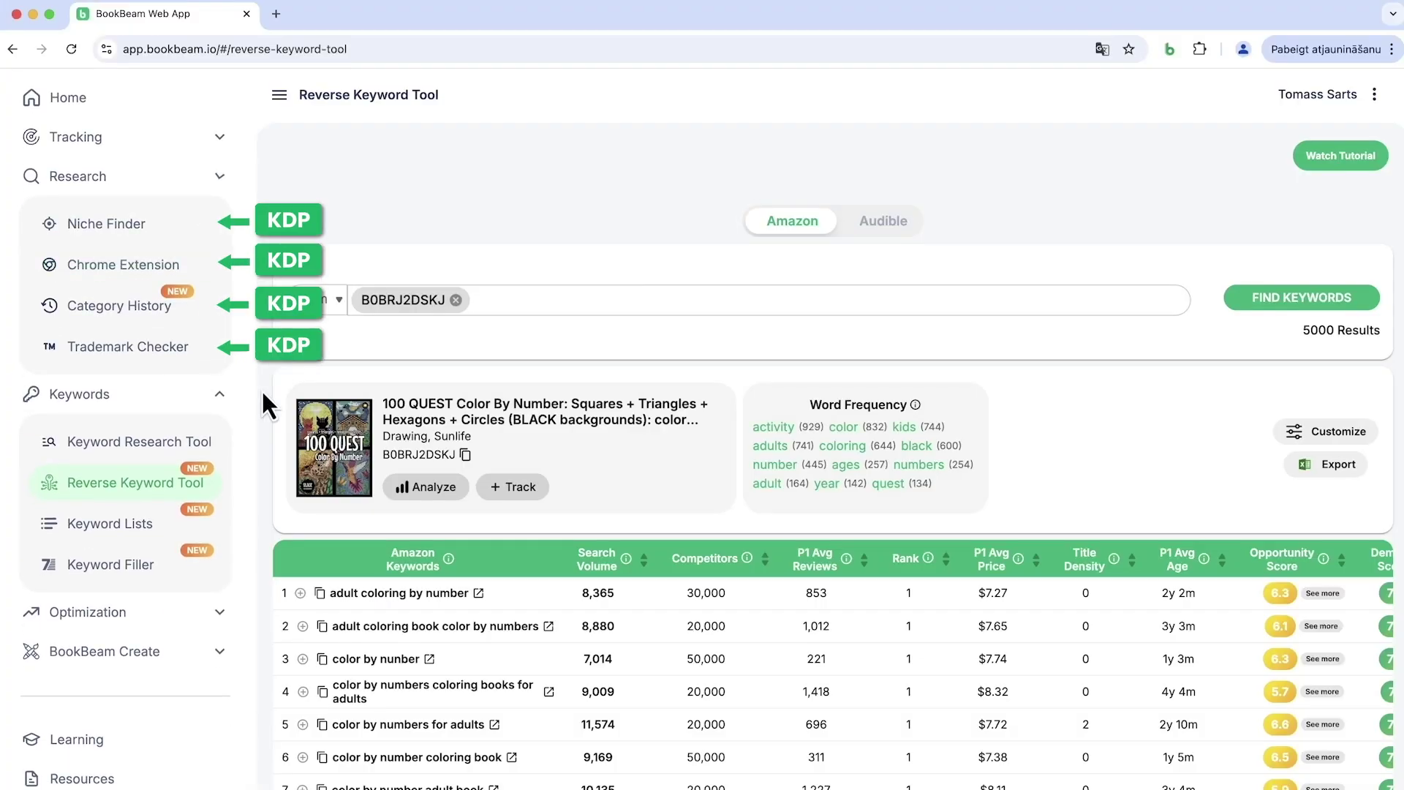
pyautogui.click(217, 613)
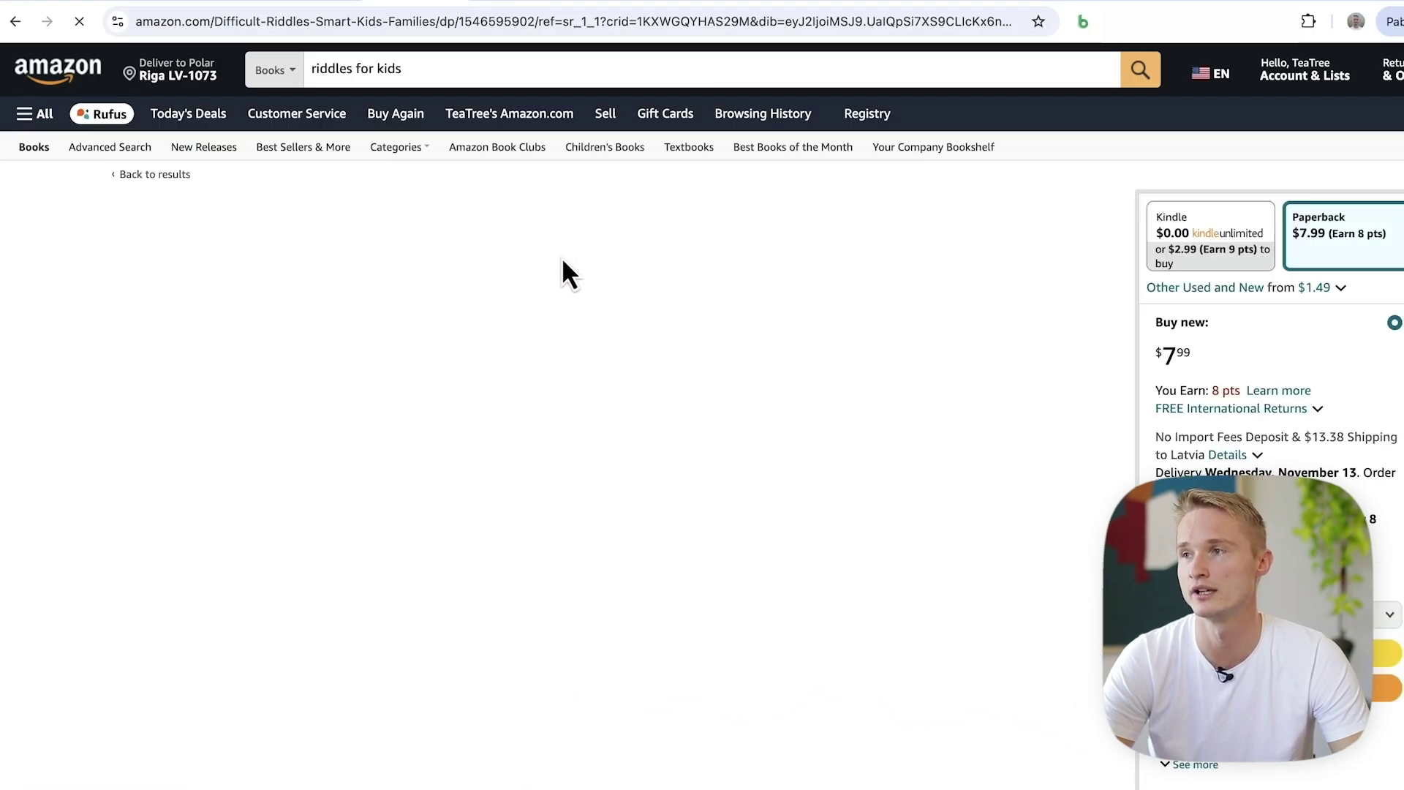
# - Locate and select the ISBN-10 of Difficult Riddles For Smart Kids in its Amazon product details
pyautogui.doubleClick(571, 22)
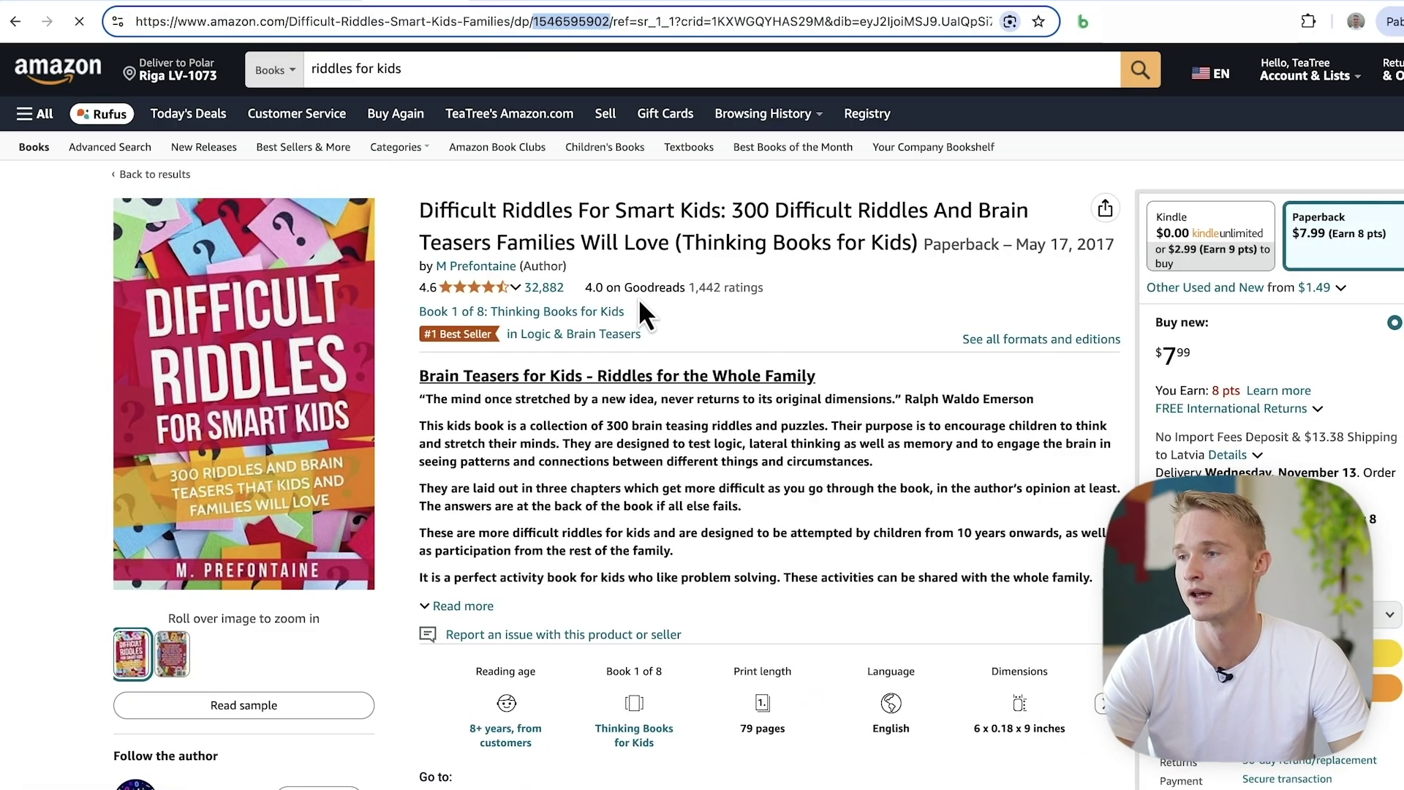
pyautogui.scroll(-20, 638, 298)
pyautogui.scroll(4, 448, 249)
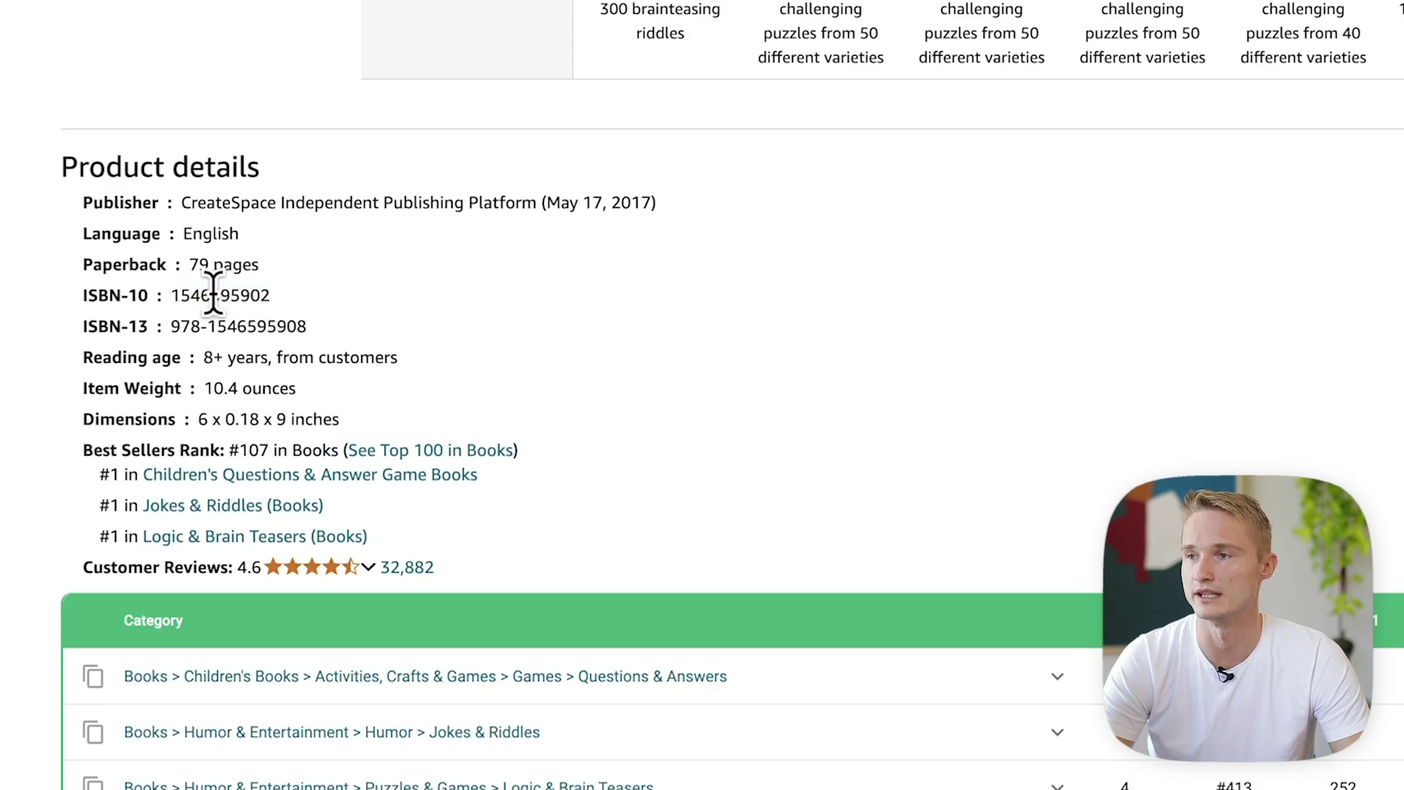
pyautogui.doubleClick(175, 294)
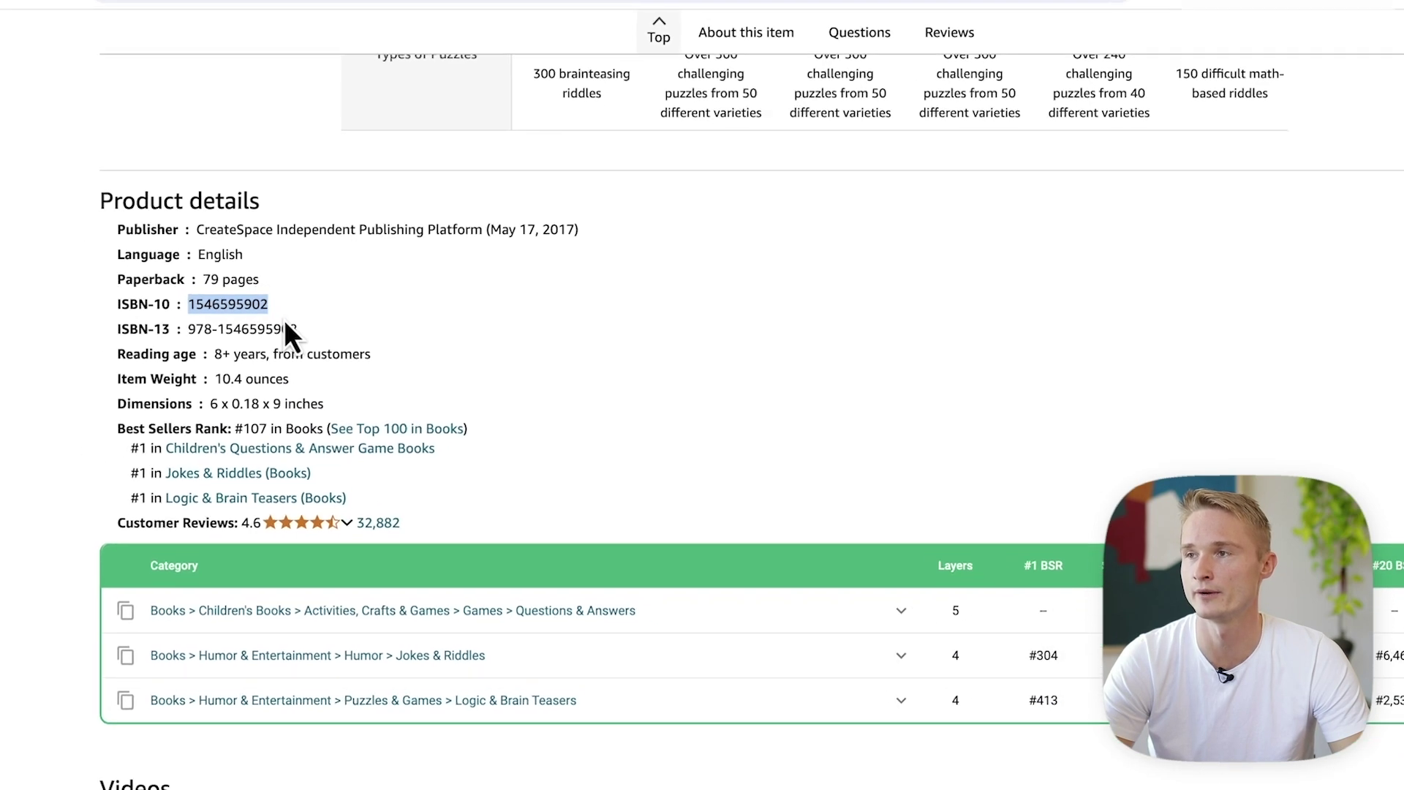
pyautogui.click(320, 3)
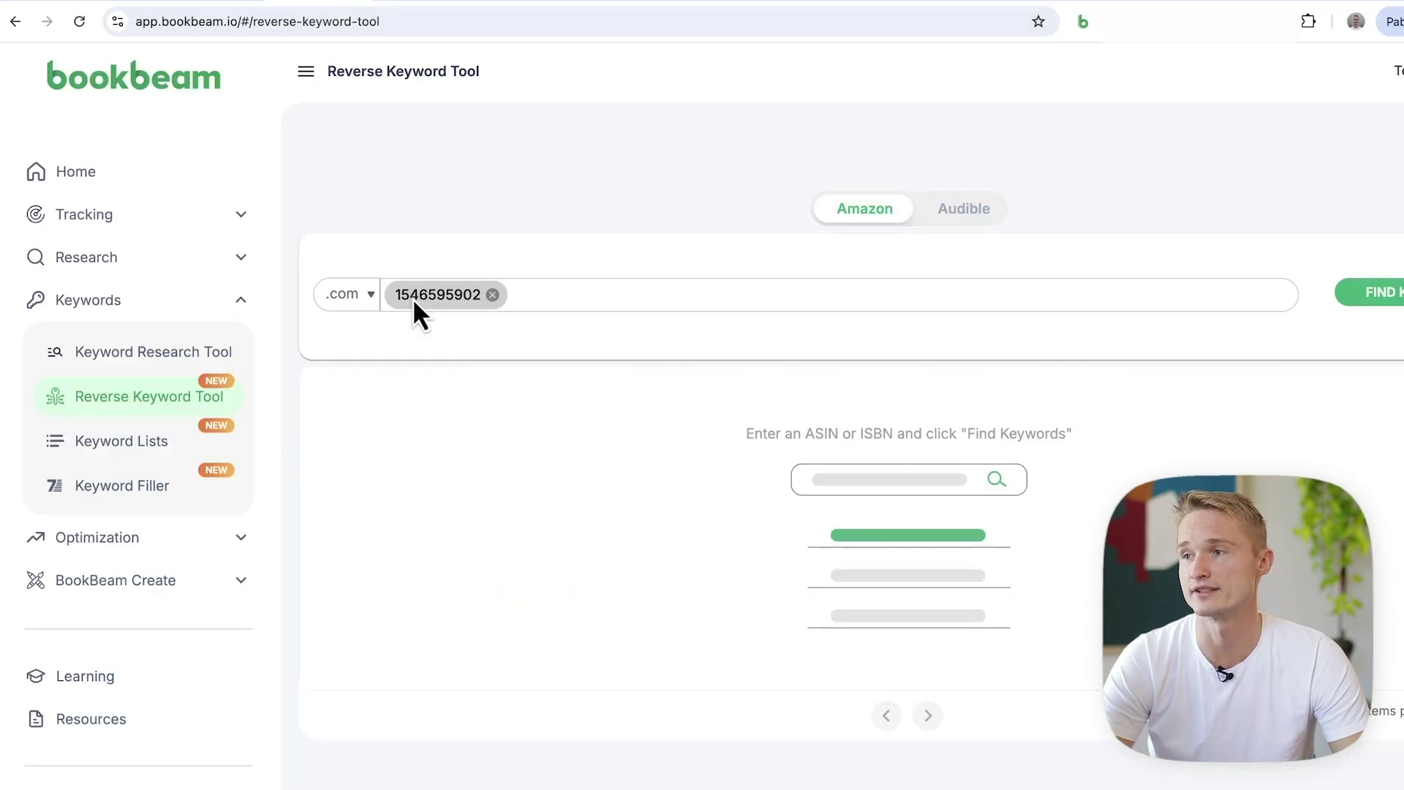
pyautogui.click(1374, 296)
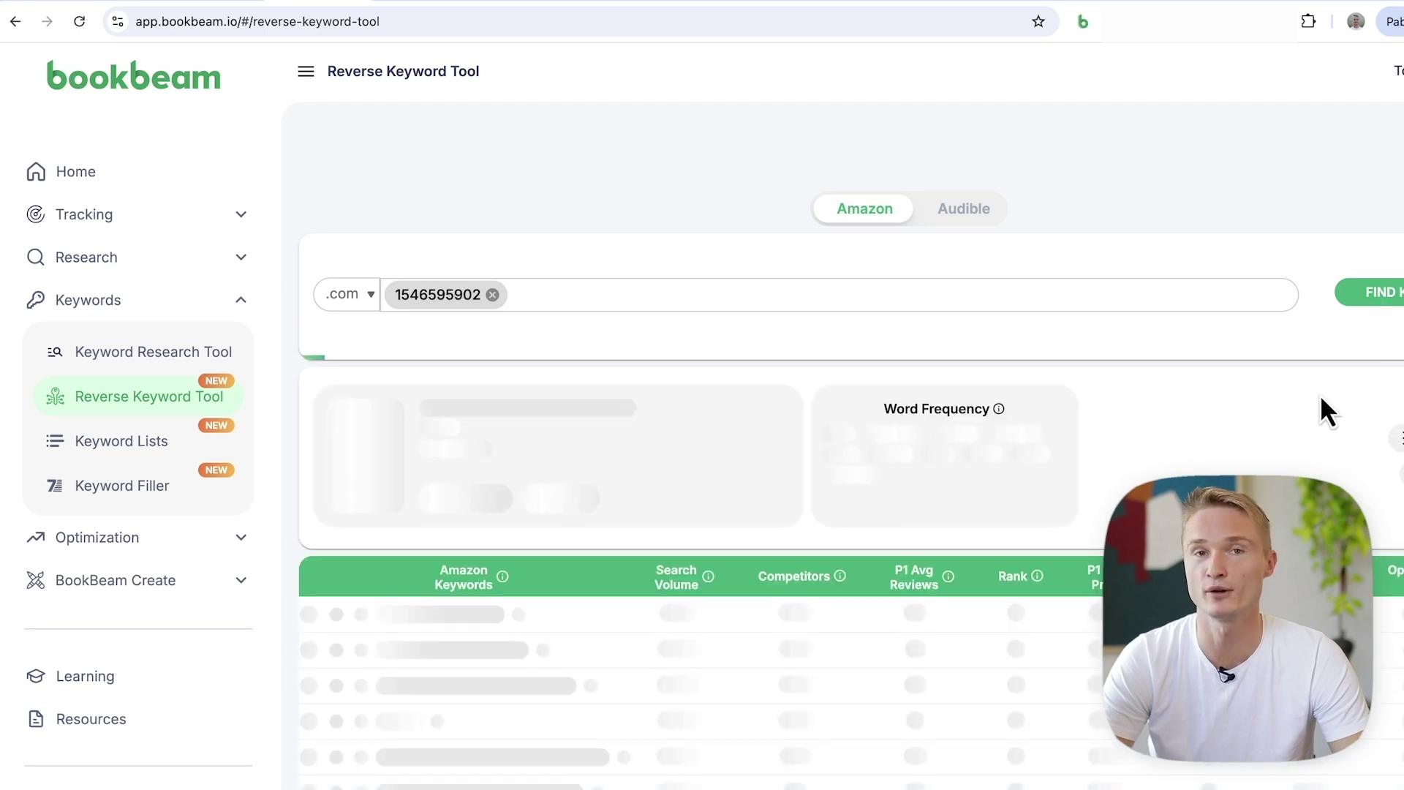
pyautogui.scroll(-5, 1033, 415)
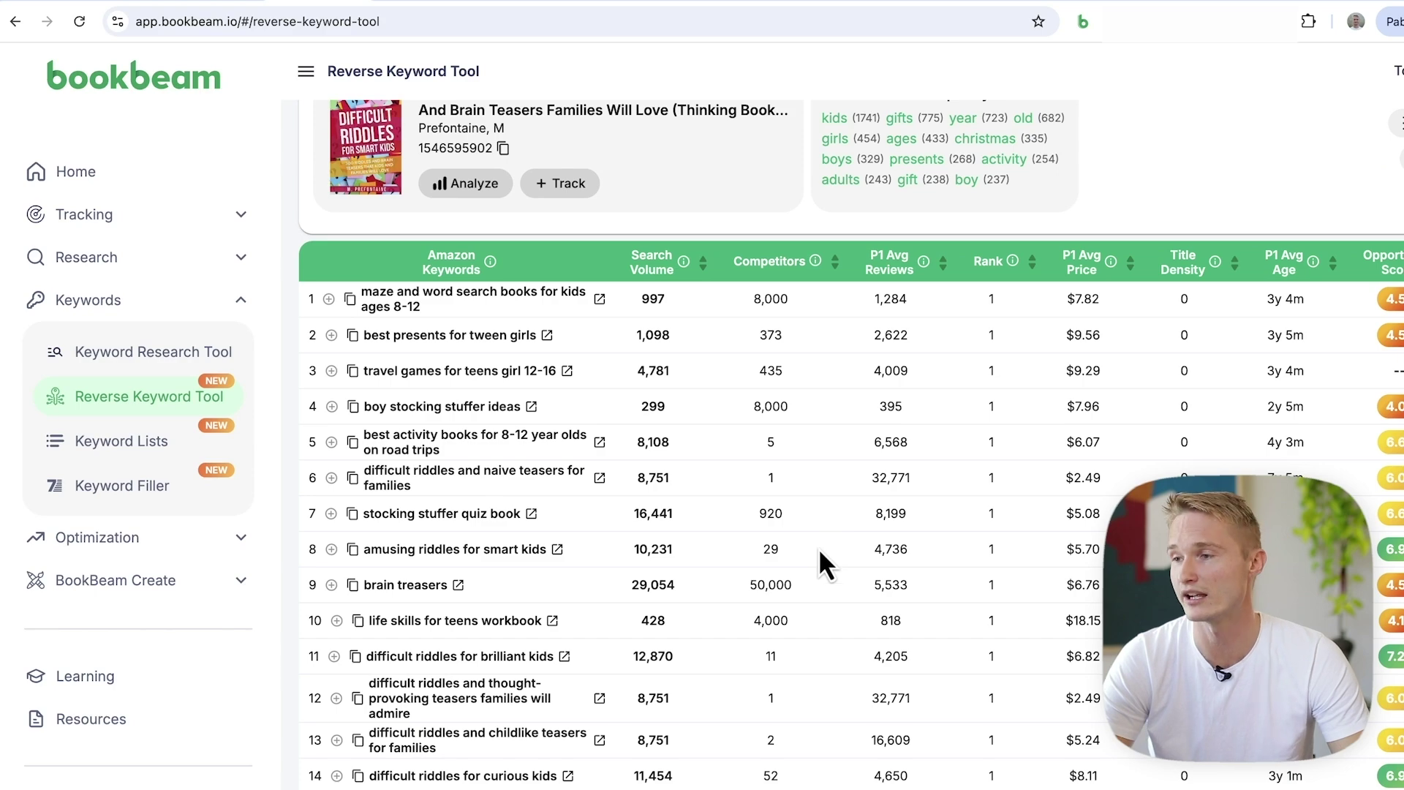
pyautogui.scroll(-7, 818, 546)
pyautogui.scroll(7, 813, 551)
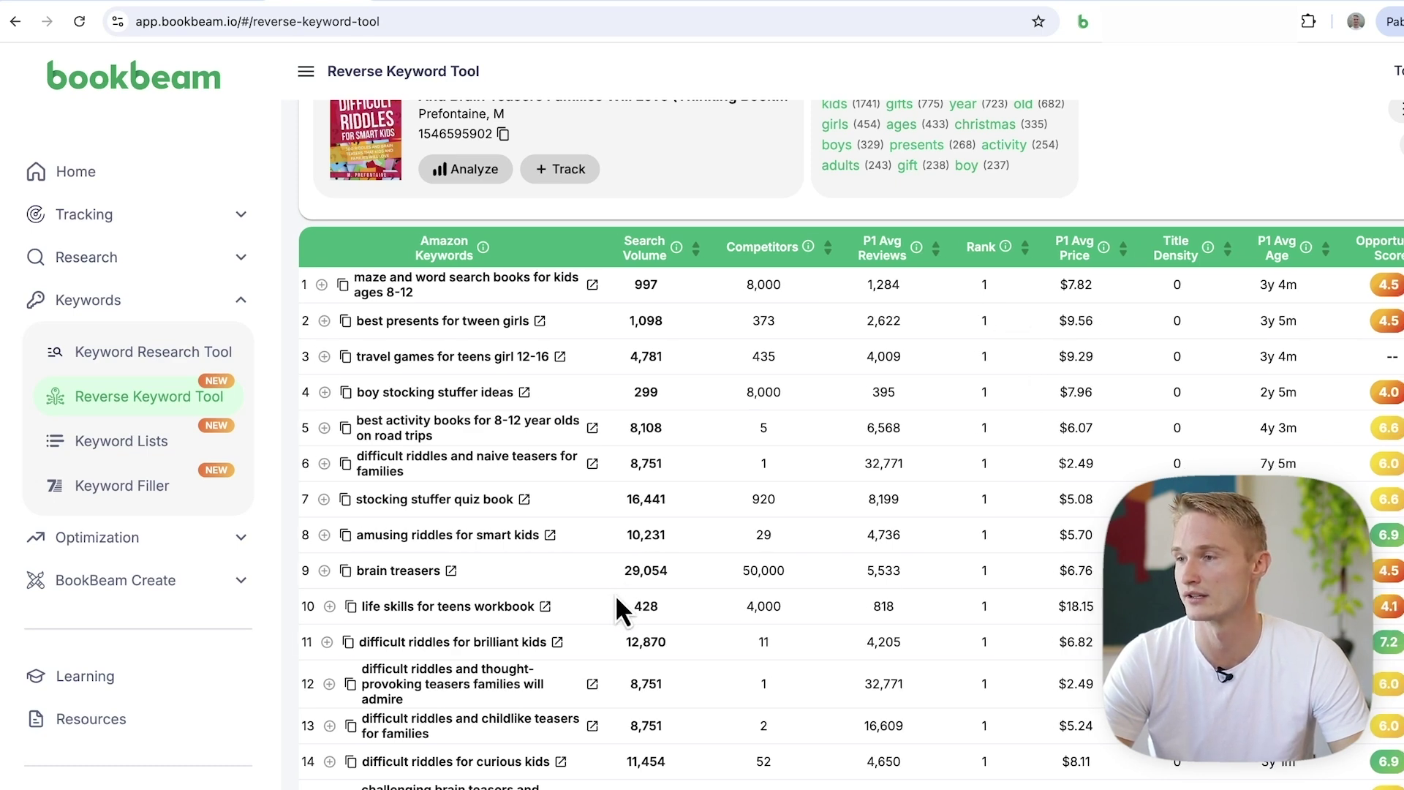
# - Check the book's position in the Amazon results for "amusing riddles for smart kids" and return to the keyword results
pyautogui.click(556, 541)
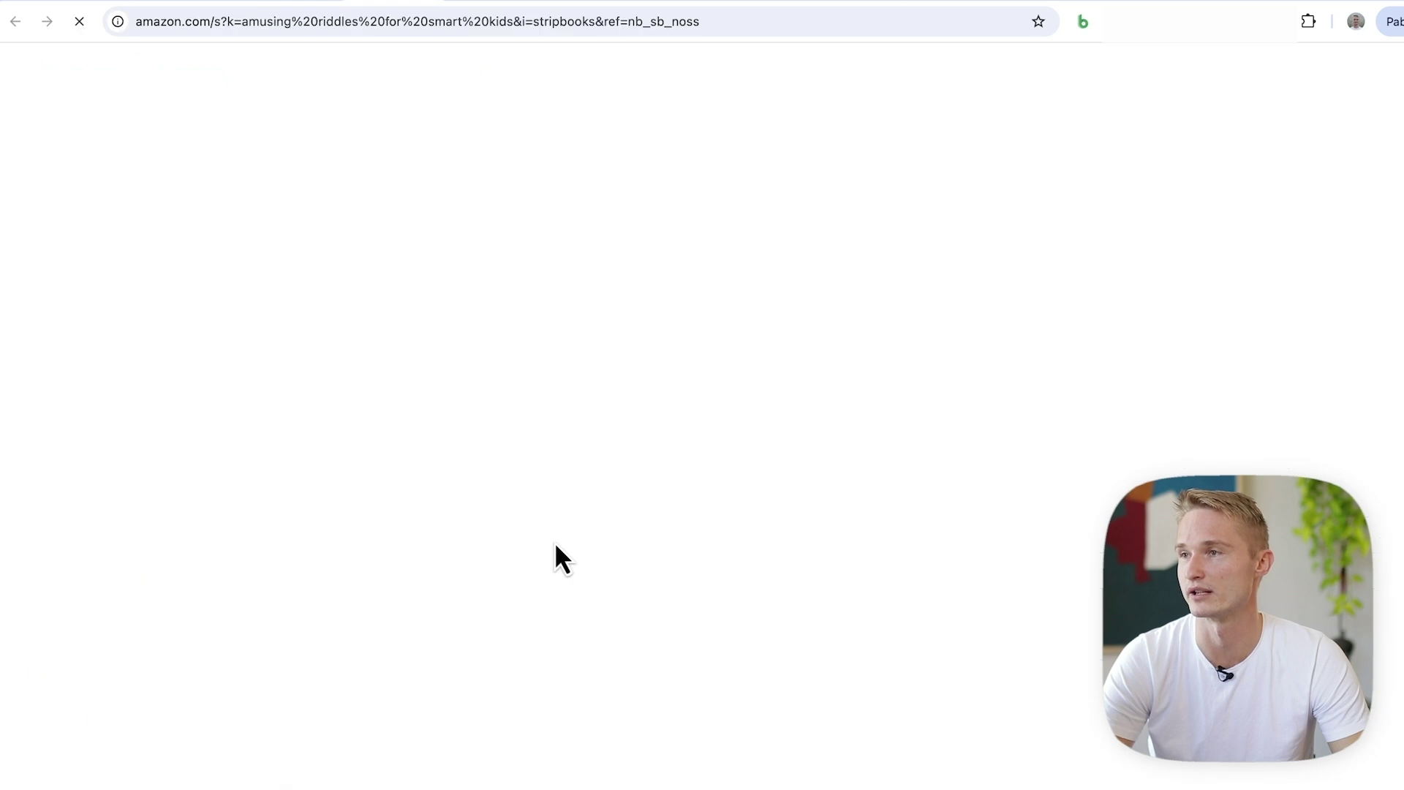
pyautogui.scroll(-1, 605, 583)
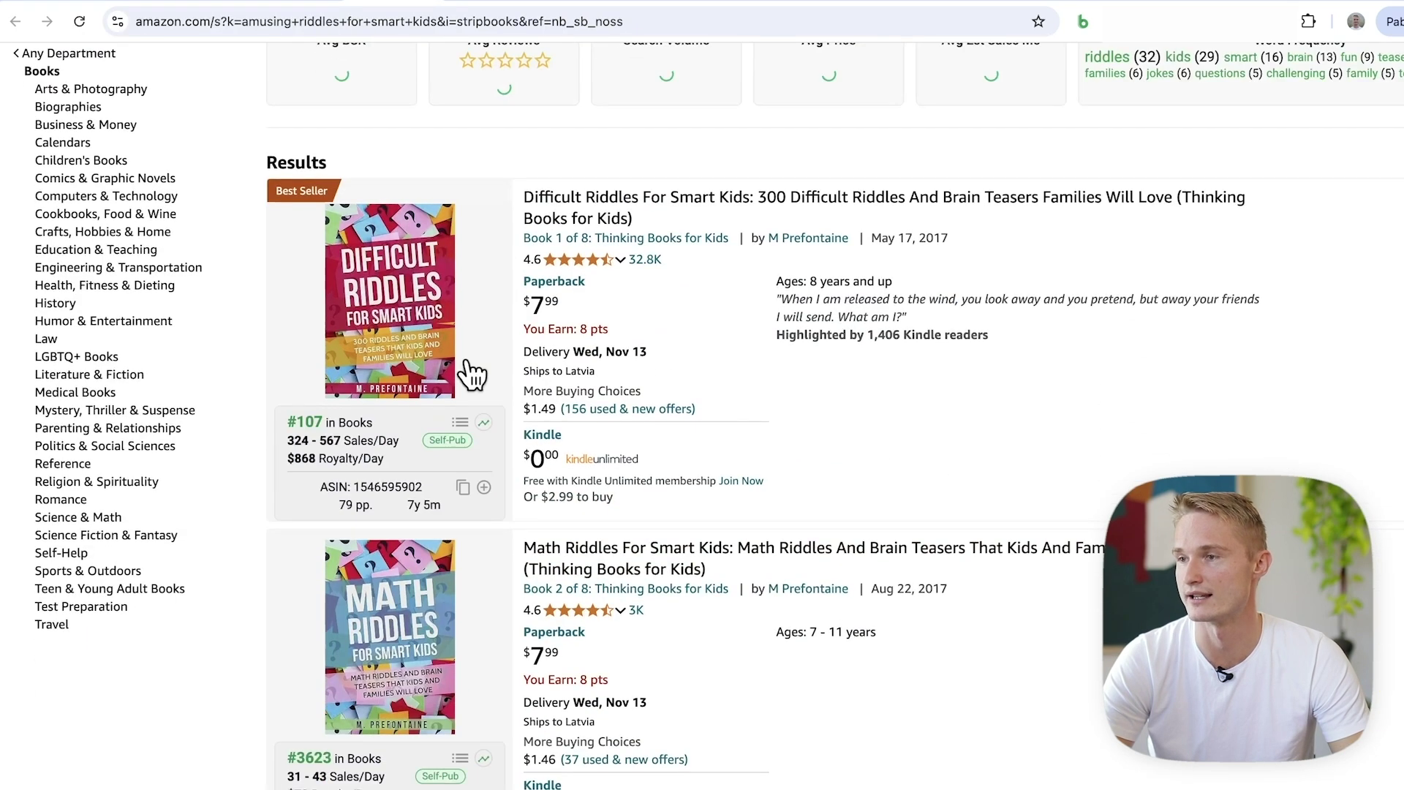
pyautogui.click(303, 4)
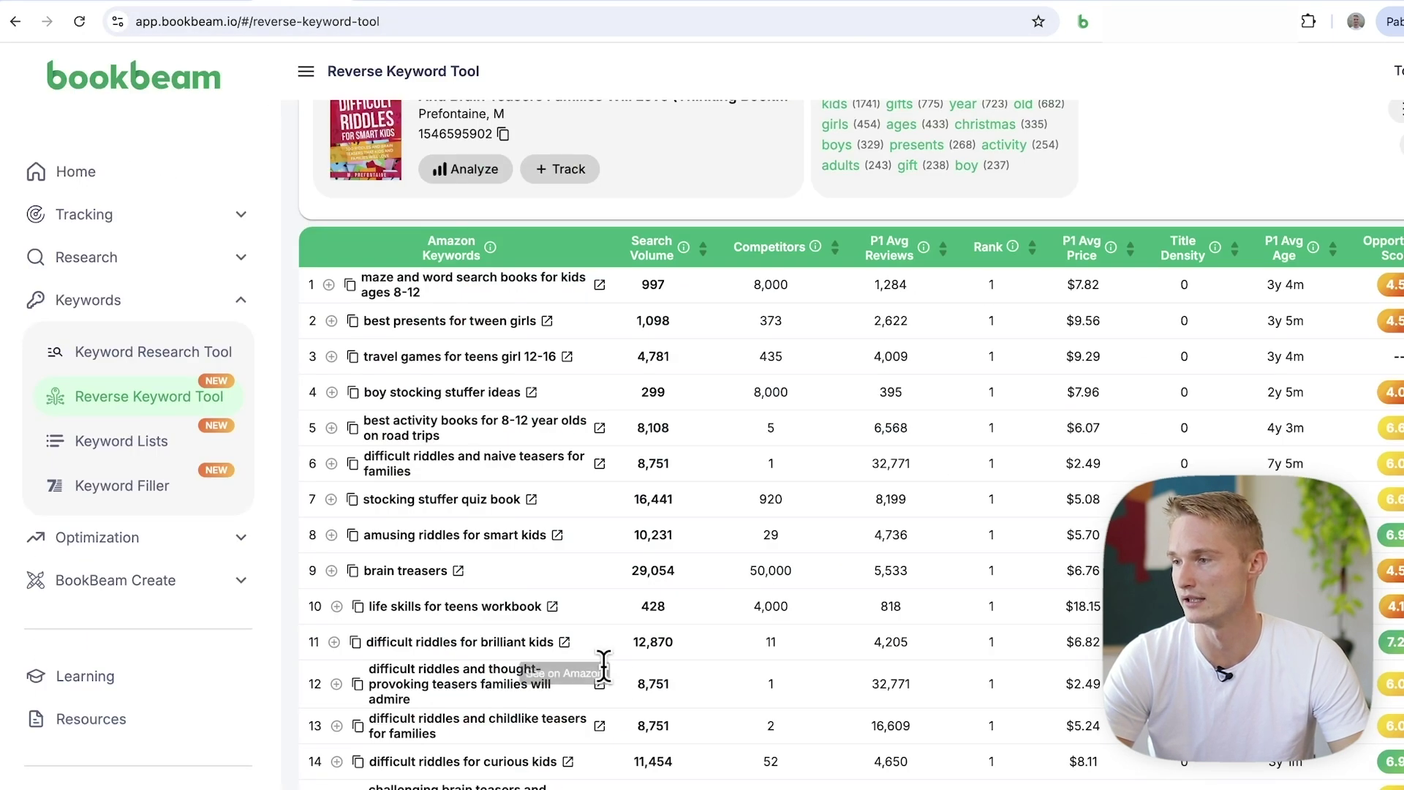
# - Filter the book's keywords by the frequent word "gifts" and export the filtered list
pyautogui.scroll(-7, 662, 685)
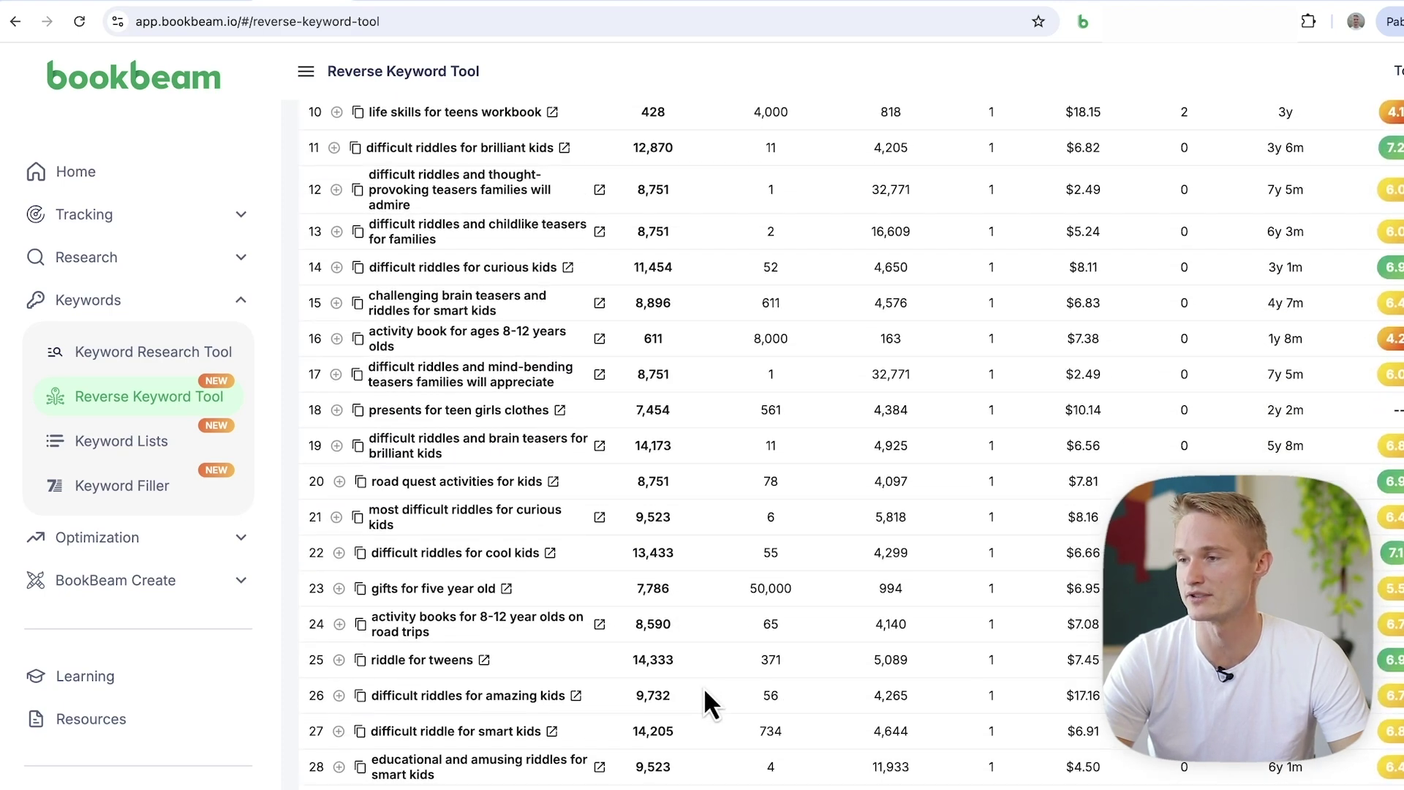
pyautogui.scroll(3, 708, 702)
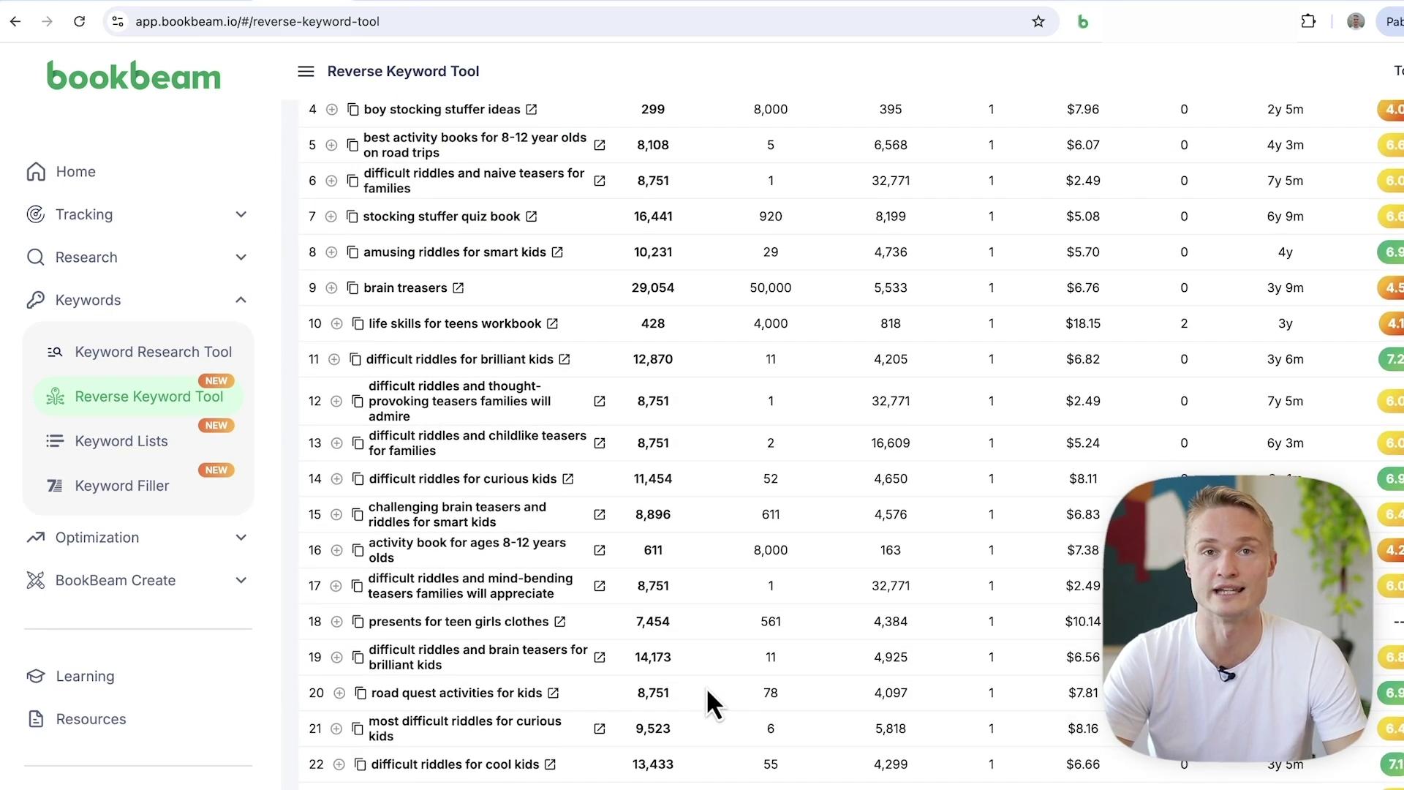
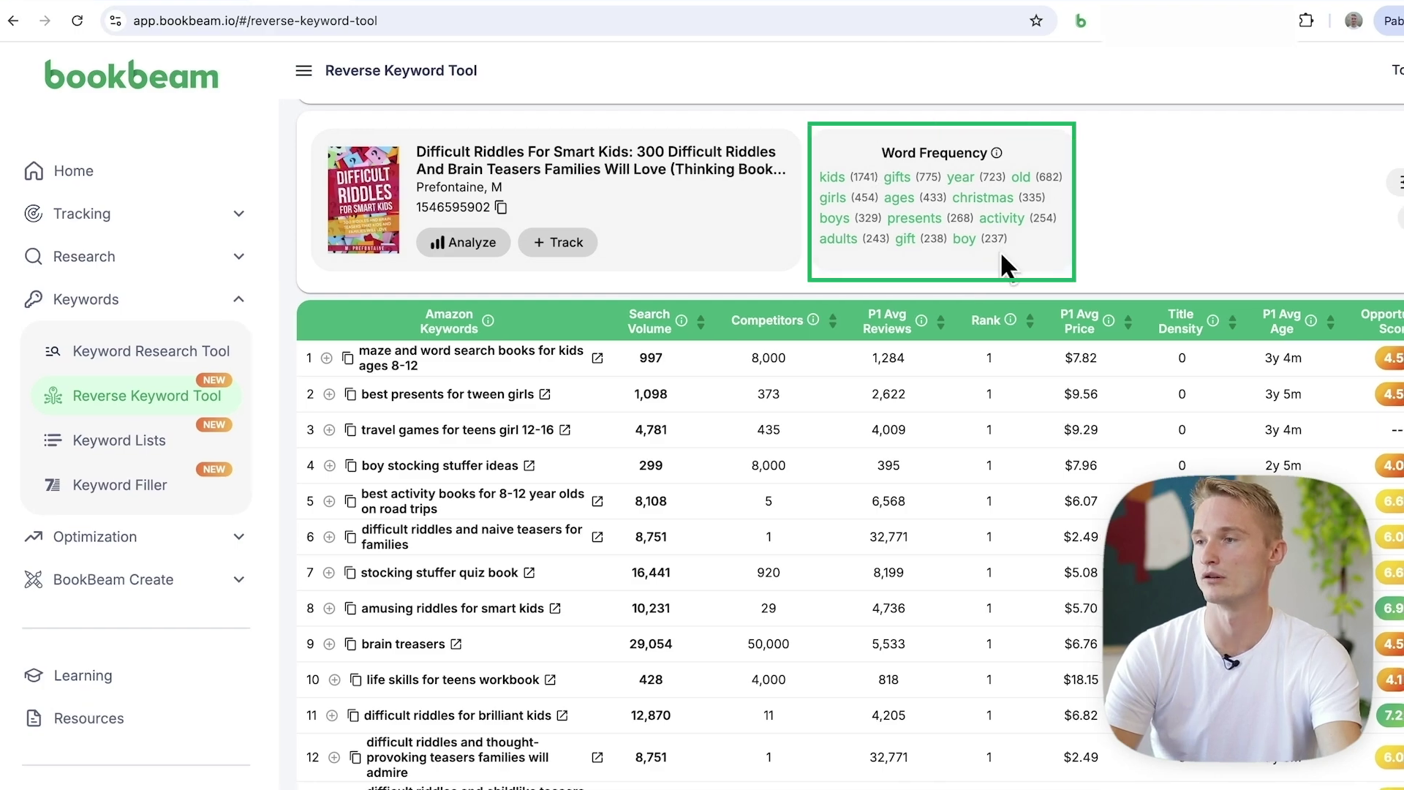
pyautogui.scroll(-3, 758, 465)
pyautogui.scroll(5, 756, 467)
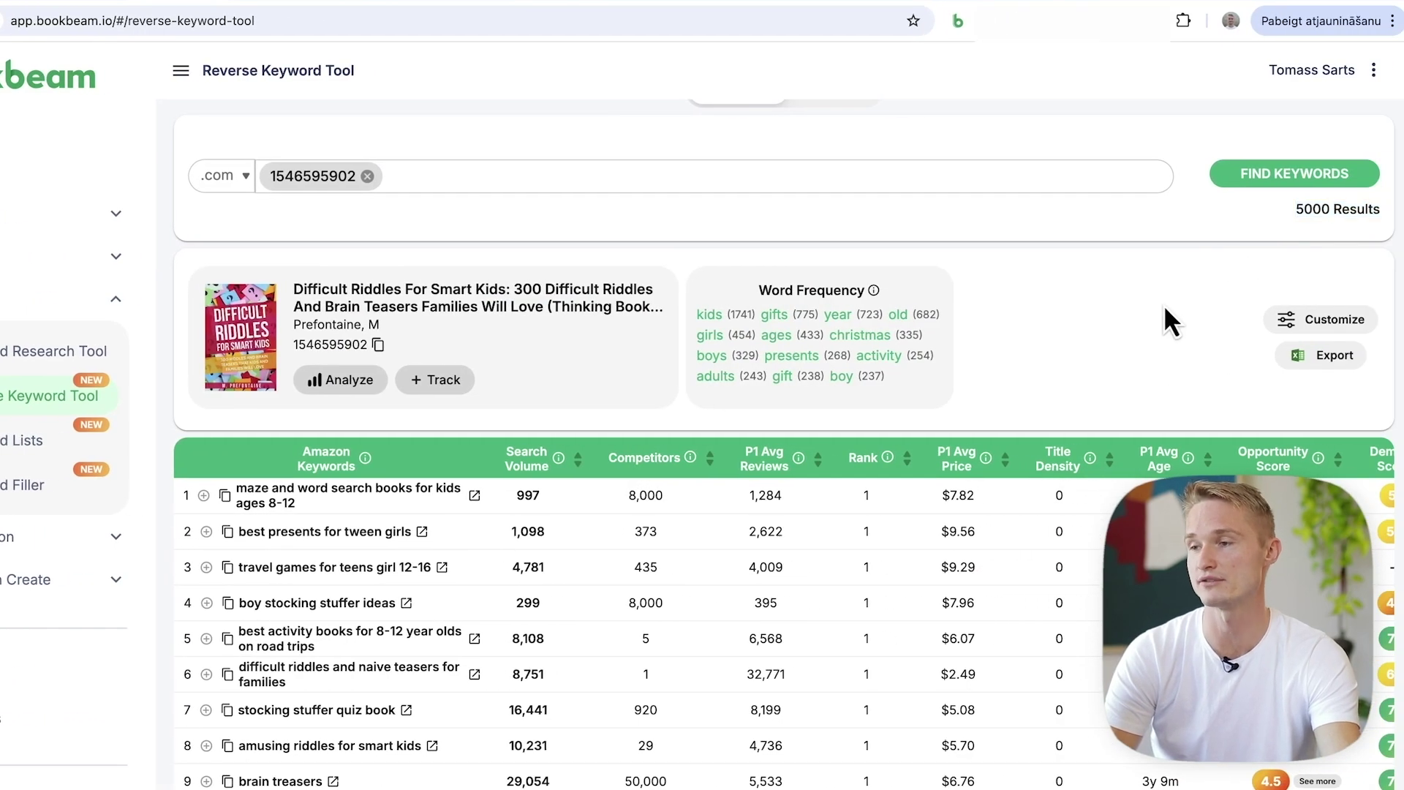
pyautogui.scroll(-4, 1034, 339)
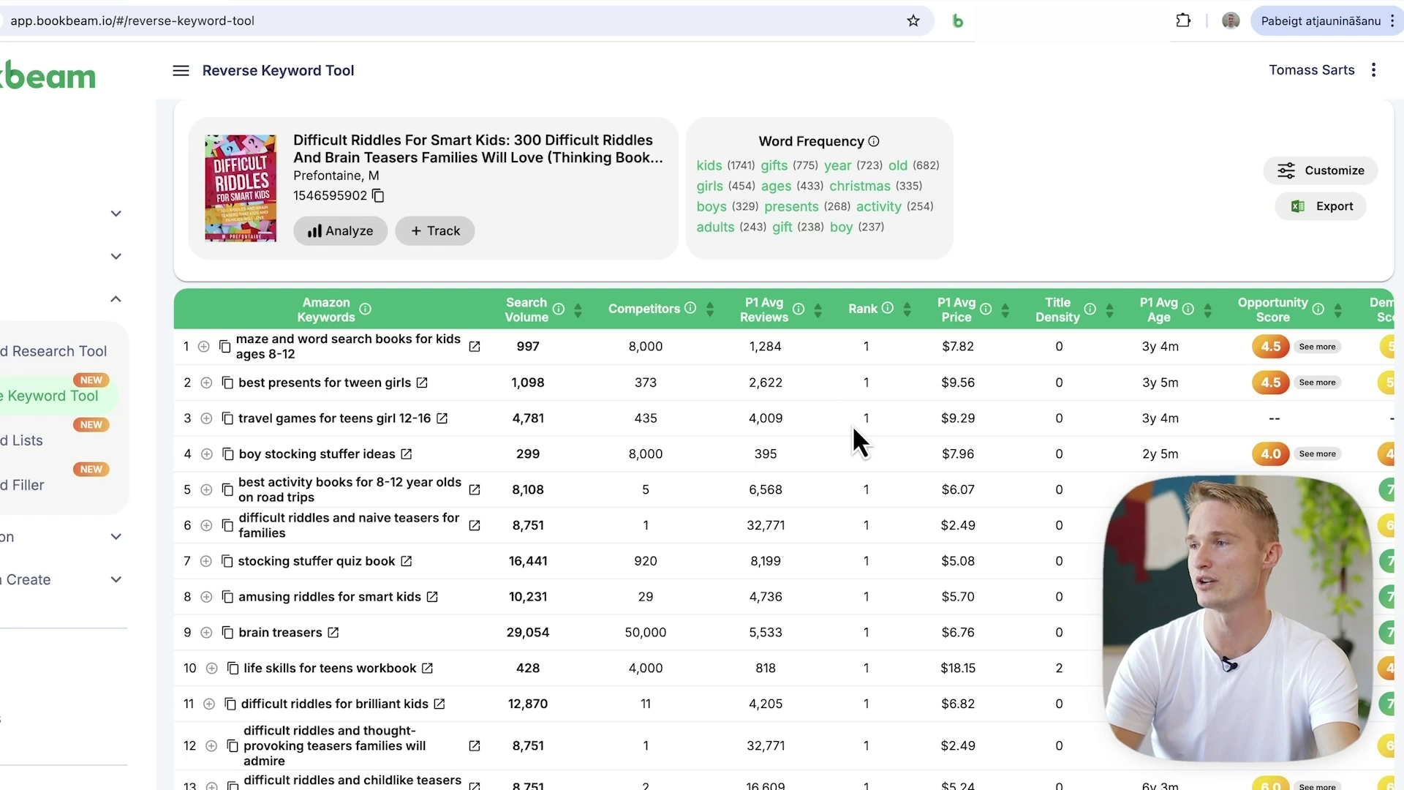
pyautogui.click(774, 166)
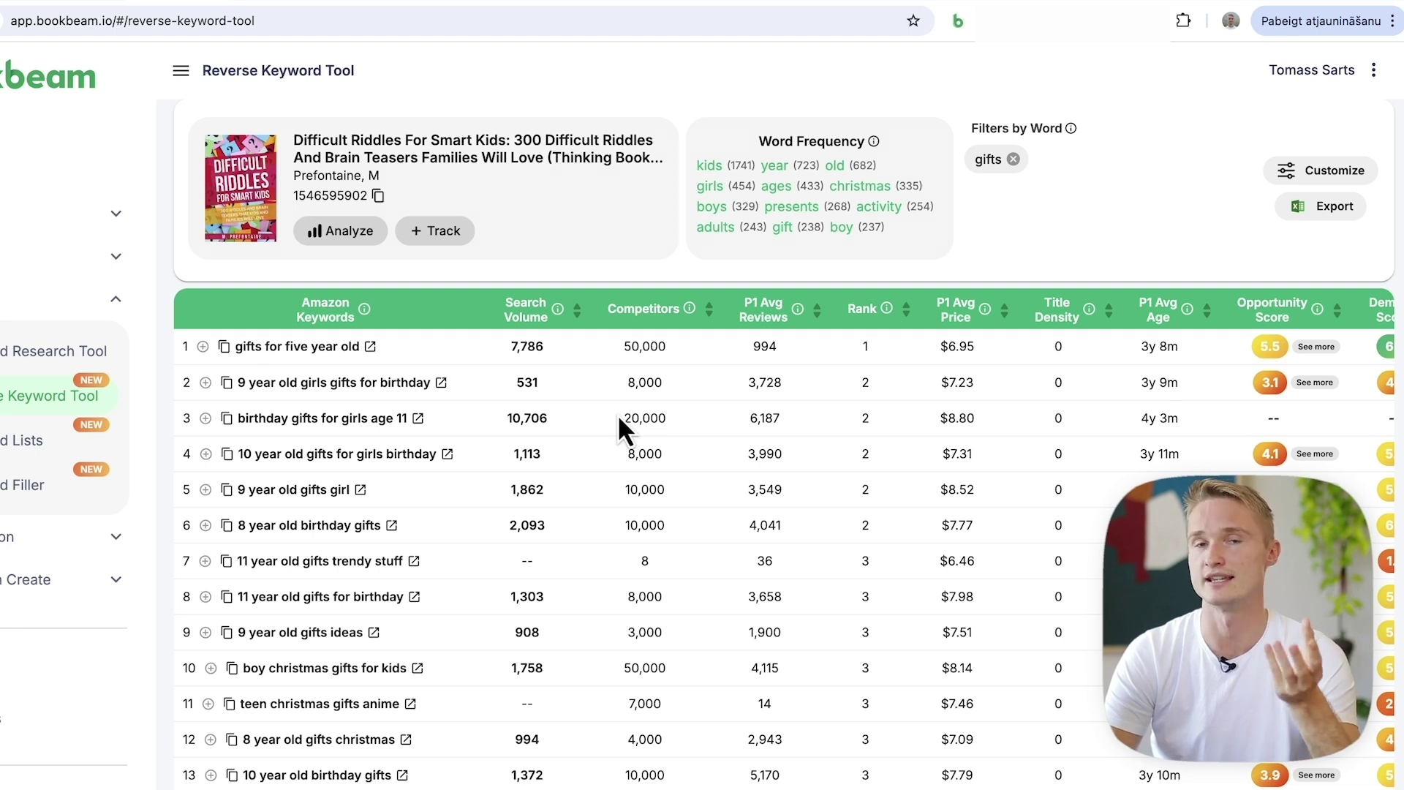
pyautogui.click(1316, 207)
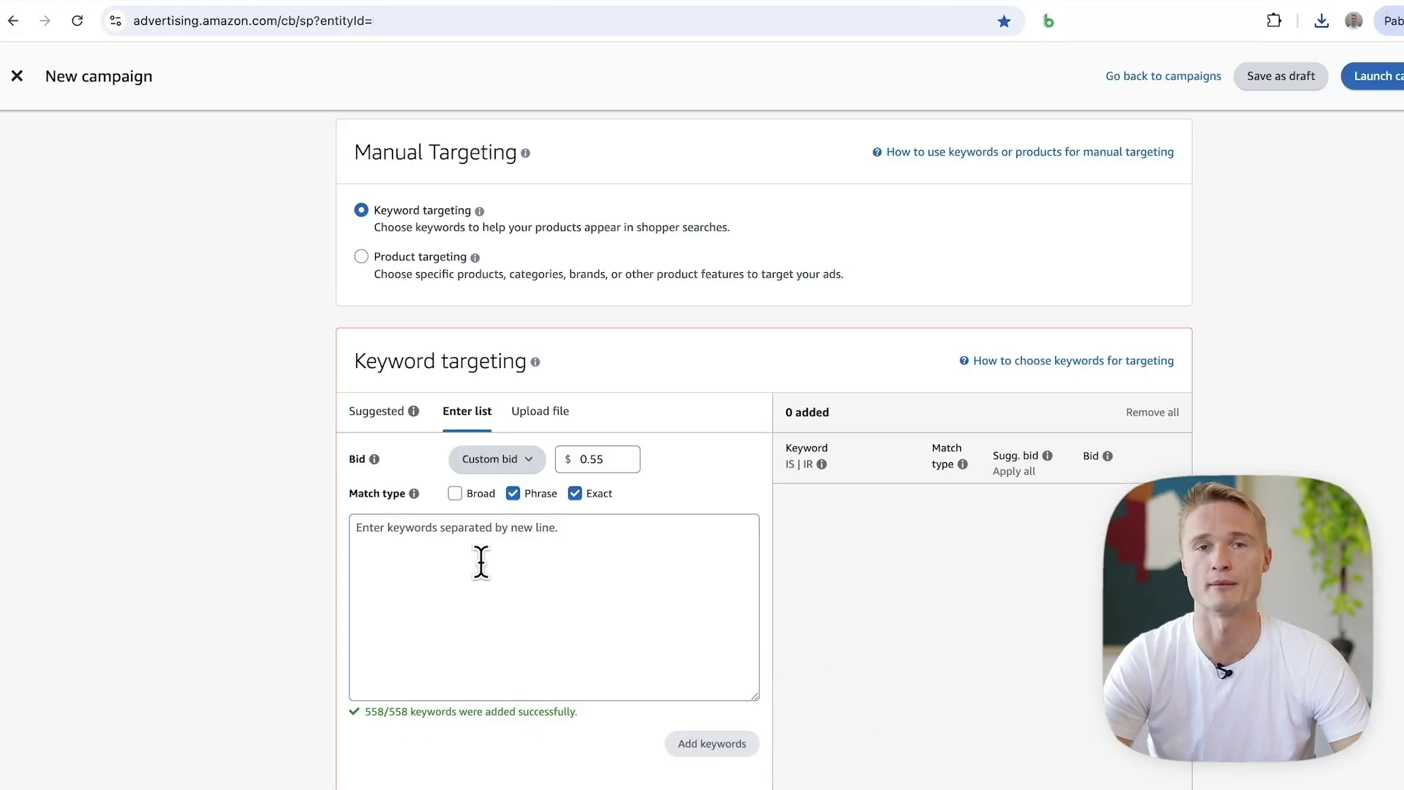
# - Paste the gift keywords into the Amazon Ads campaign's keyword list, add them as targets, and check the added entries
pyautogui.click(481, 562)
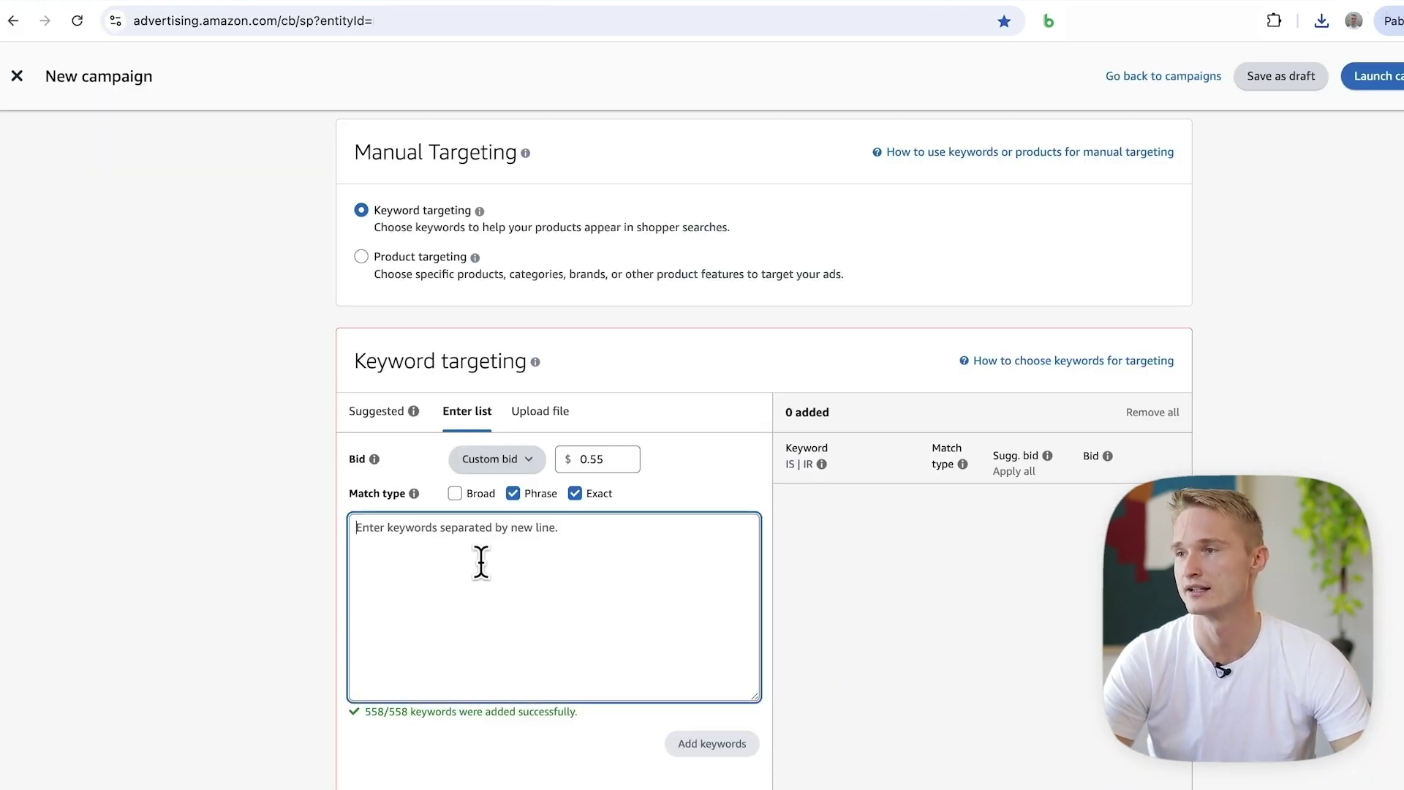
pyautogui.hotkey('ctrl', 'v')
pyautogui.click(282, 301)
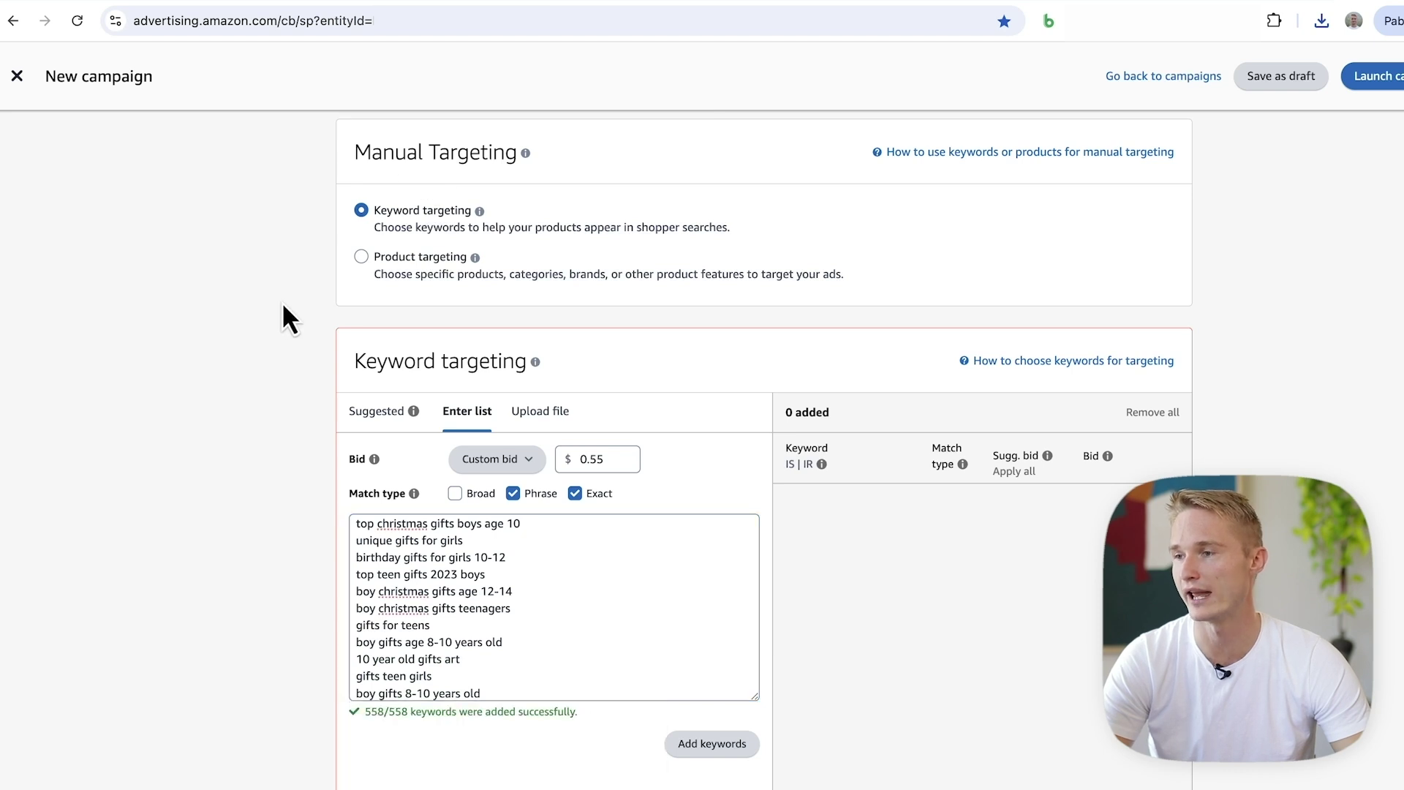
pyautogui.click(705, 749)
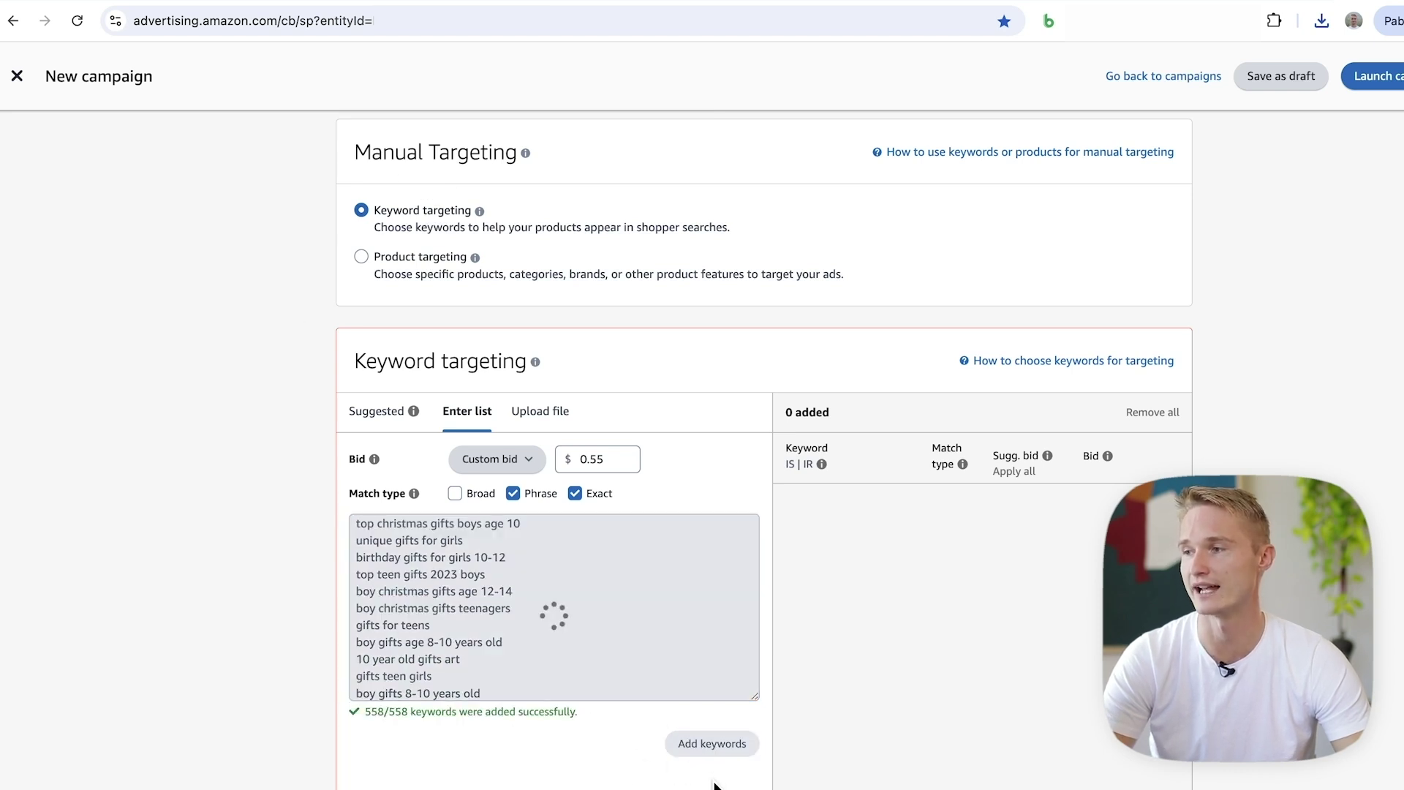
pyautogui.doubleClick(783, 412)
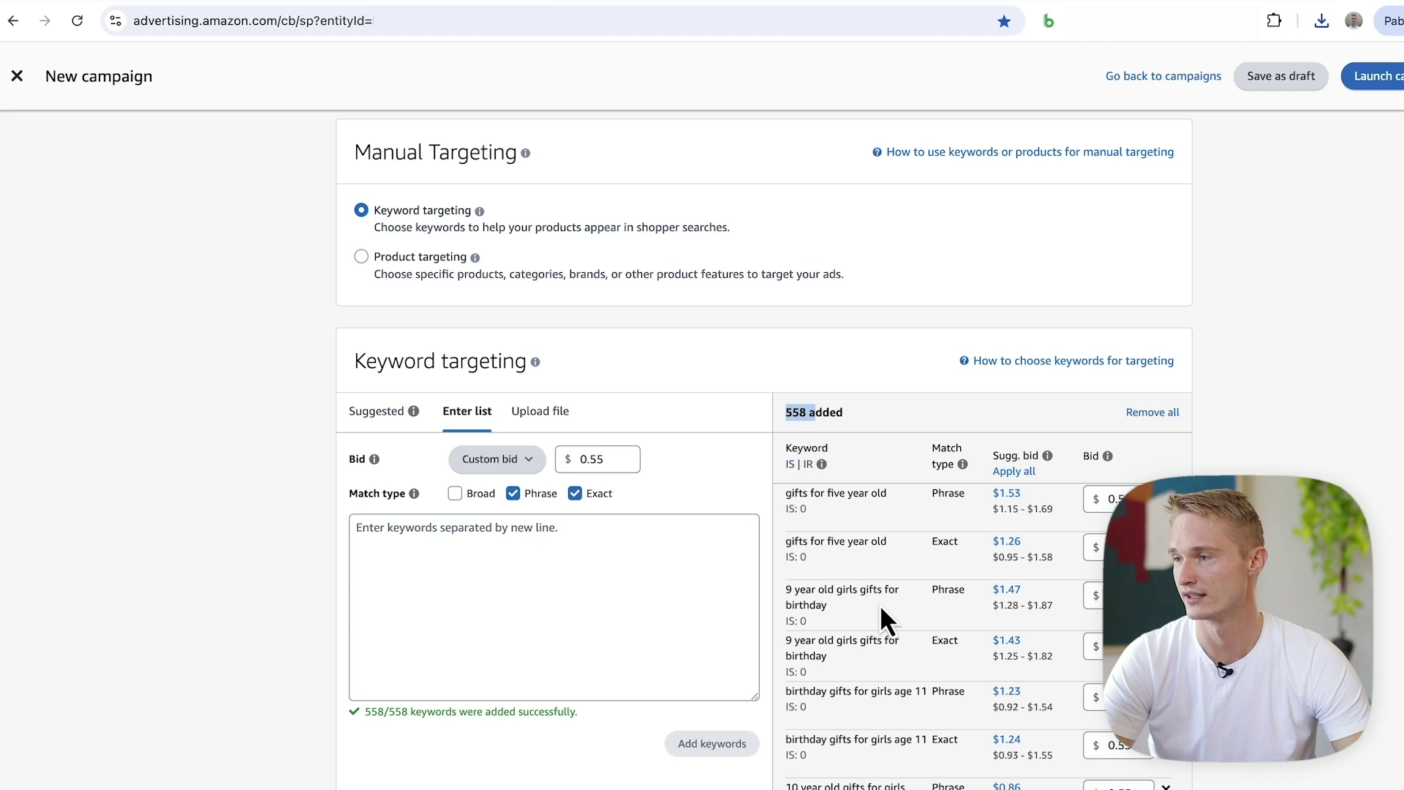
pyautogui.scroll(-5, 881, 603)
pyautogui.scroll(-5, 880, 615)
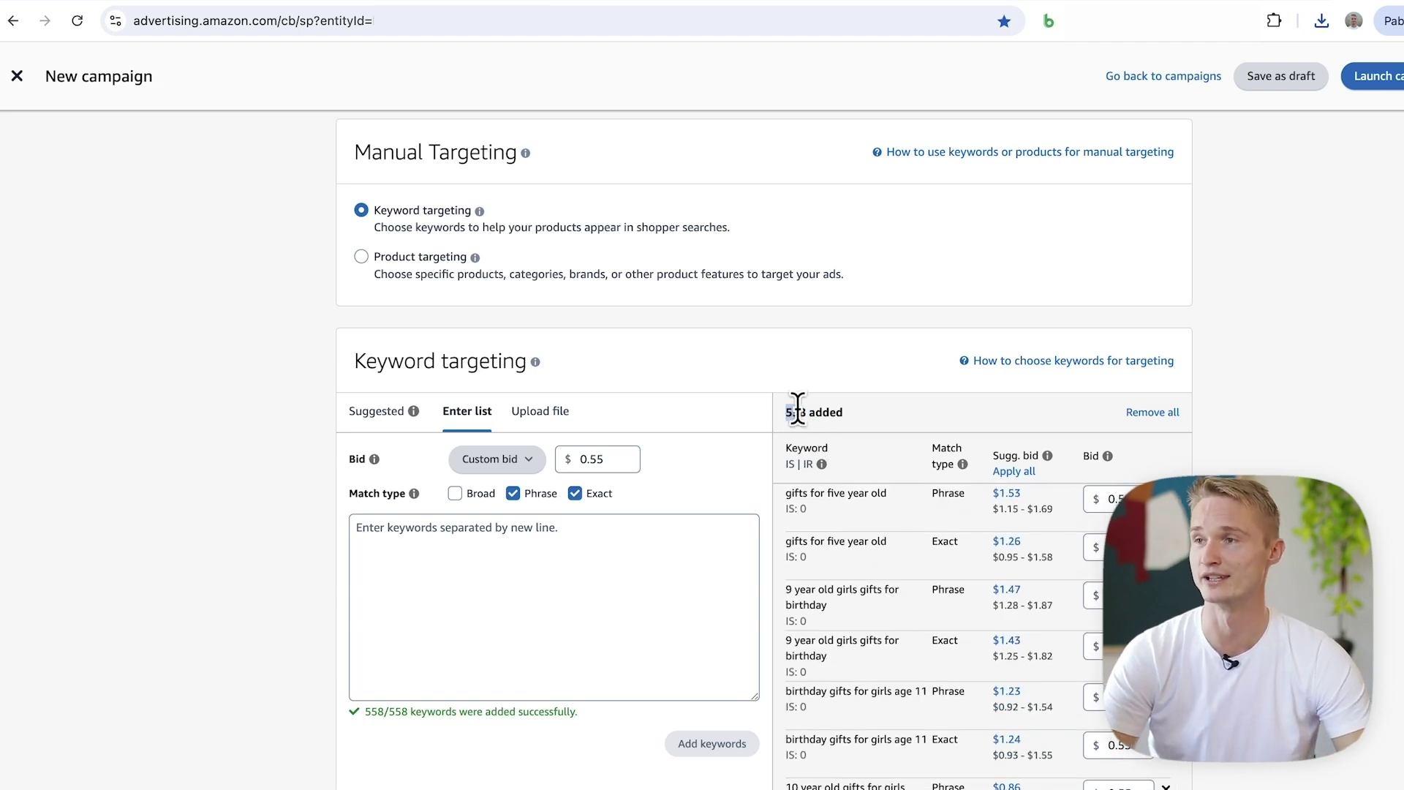
# - Switch back to BookBeam and remove the "gifts" word filter from the keyword results
pyautogui.click(306, 1)
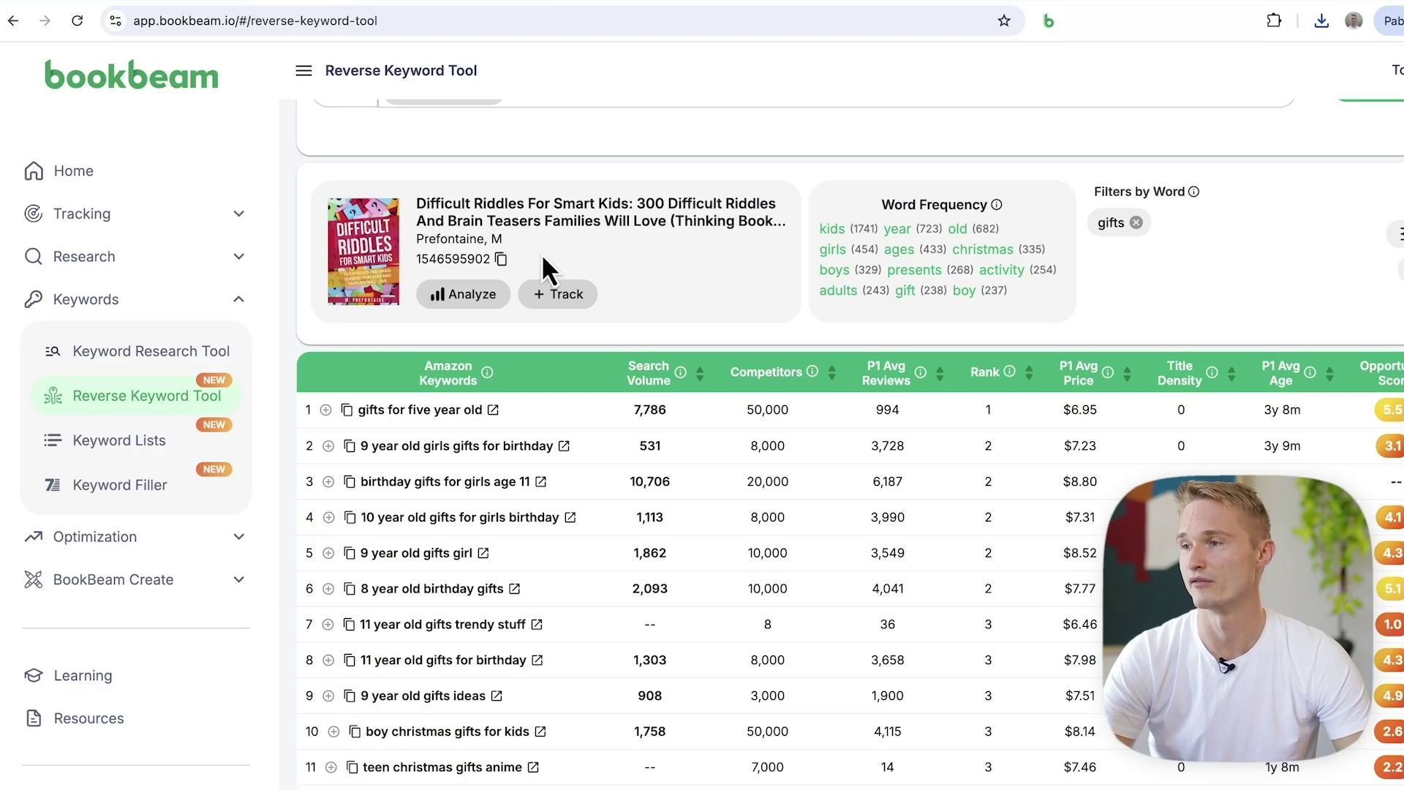
pyautogui.click(1136, 222)
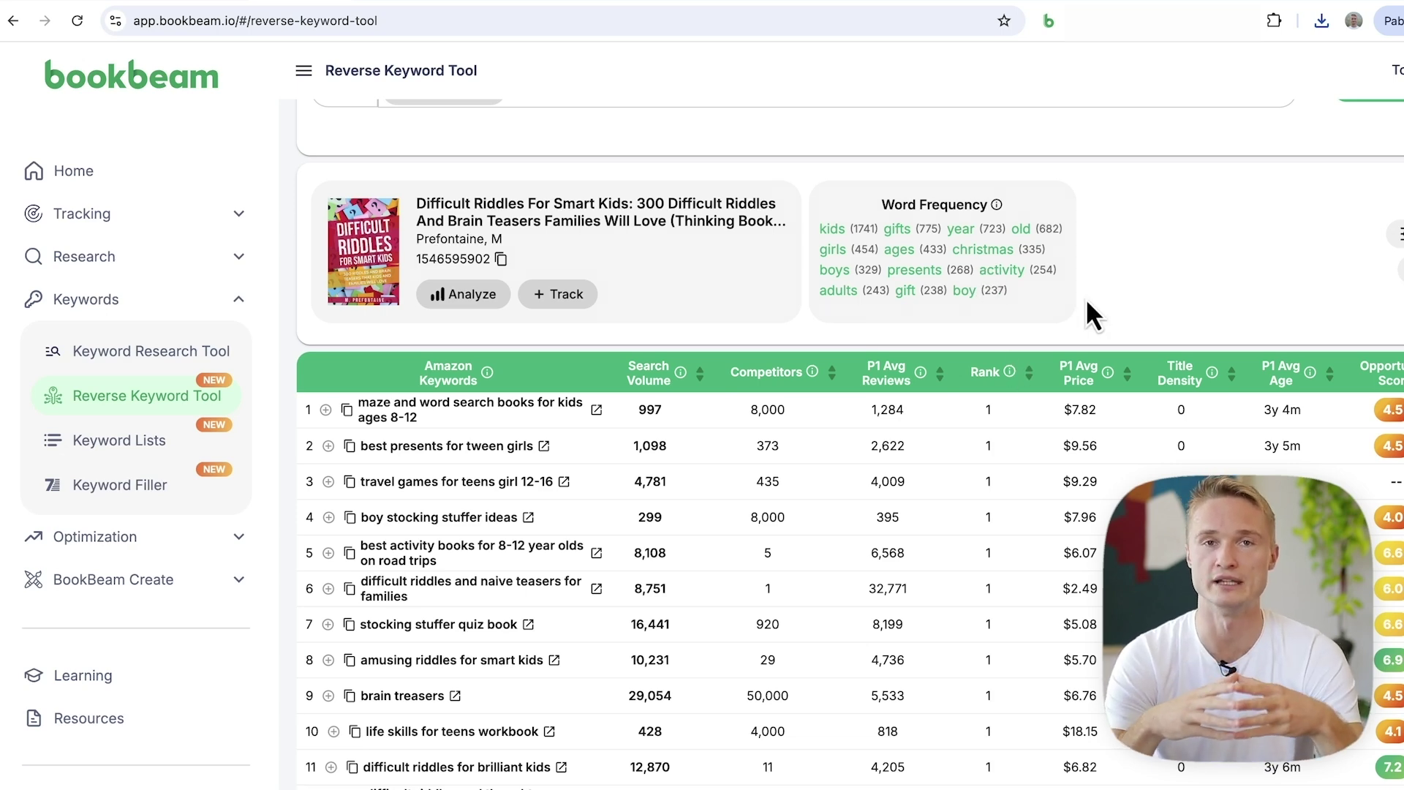
# - Sort the keywords by search volume, then by opportunity score from highest to lowest, and look through the sorted list
pyautogui.scroll(2, 697, 477)
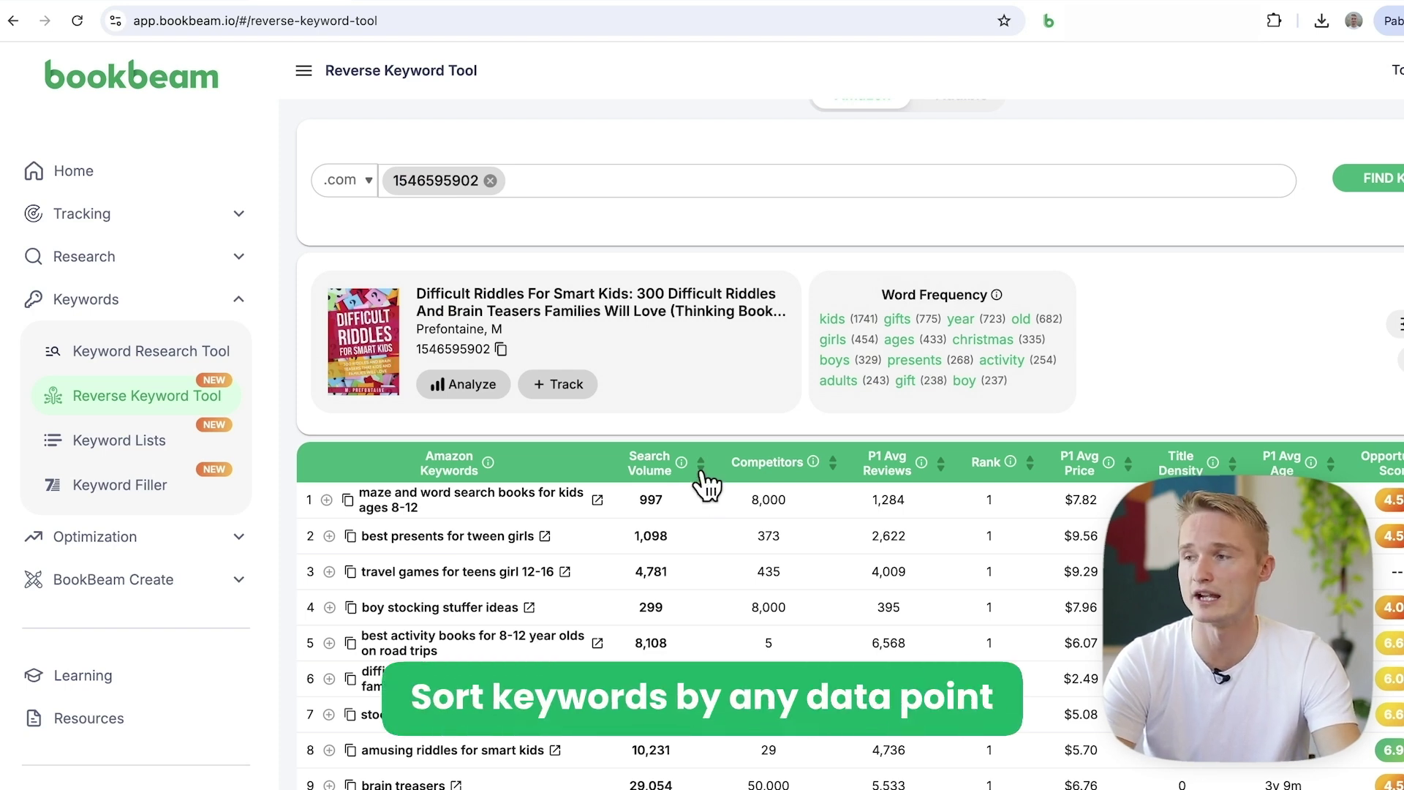
pyautogui.click(699, 469)
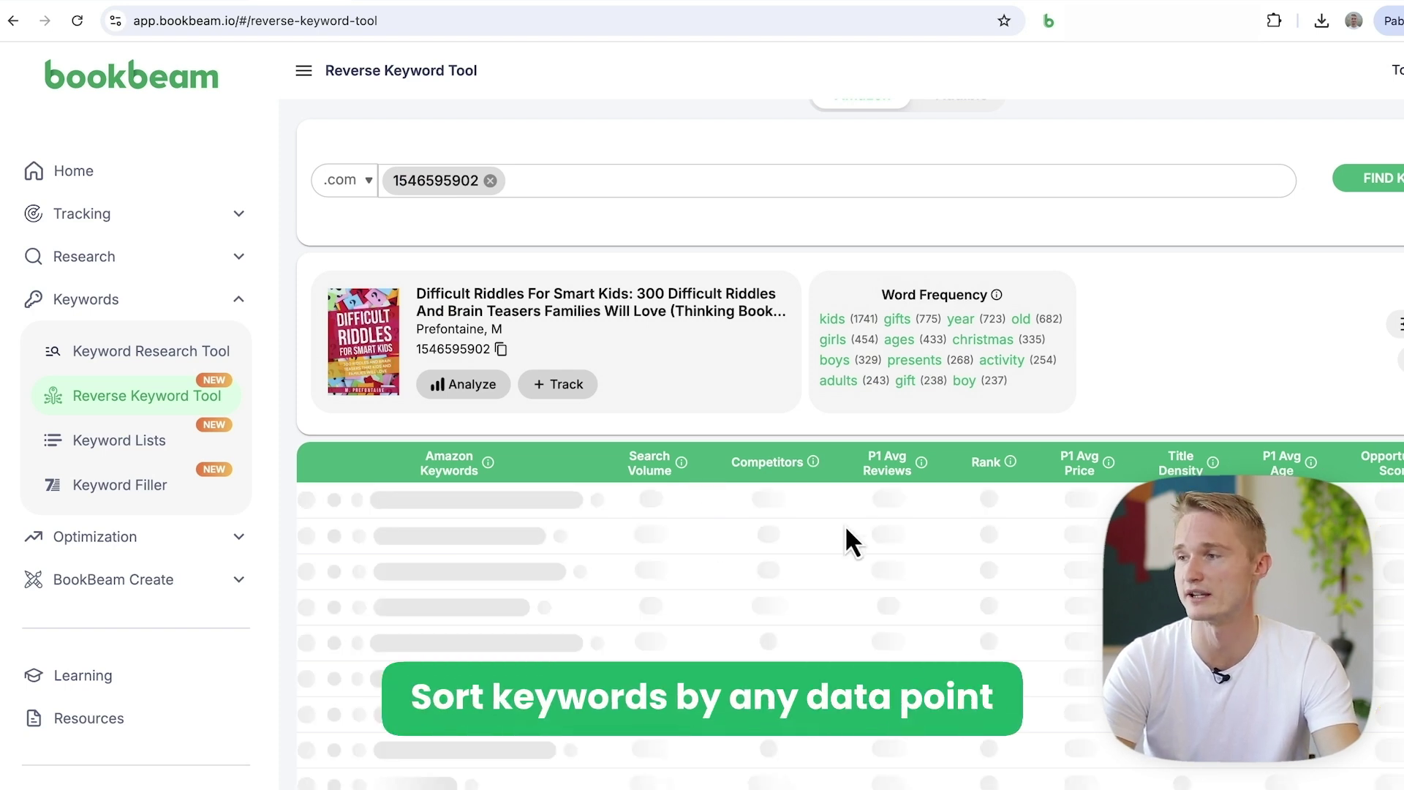
pyautogui.click(837, 477)
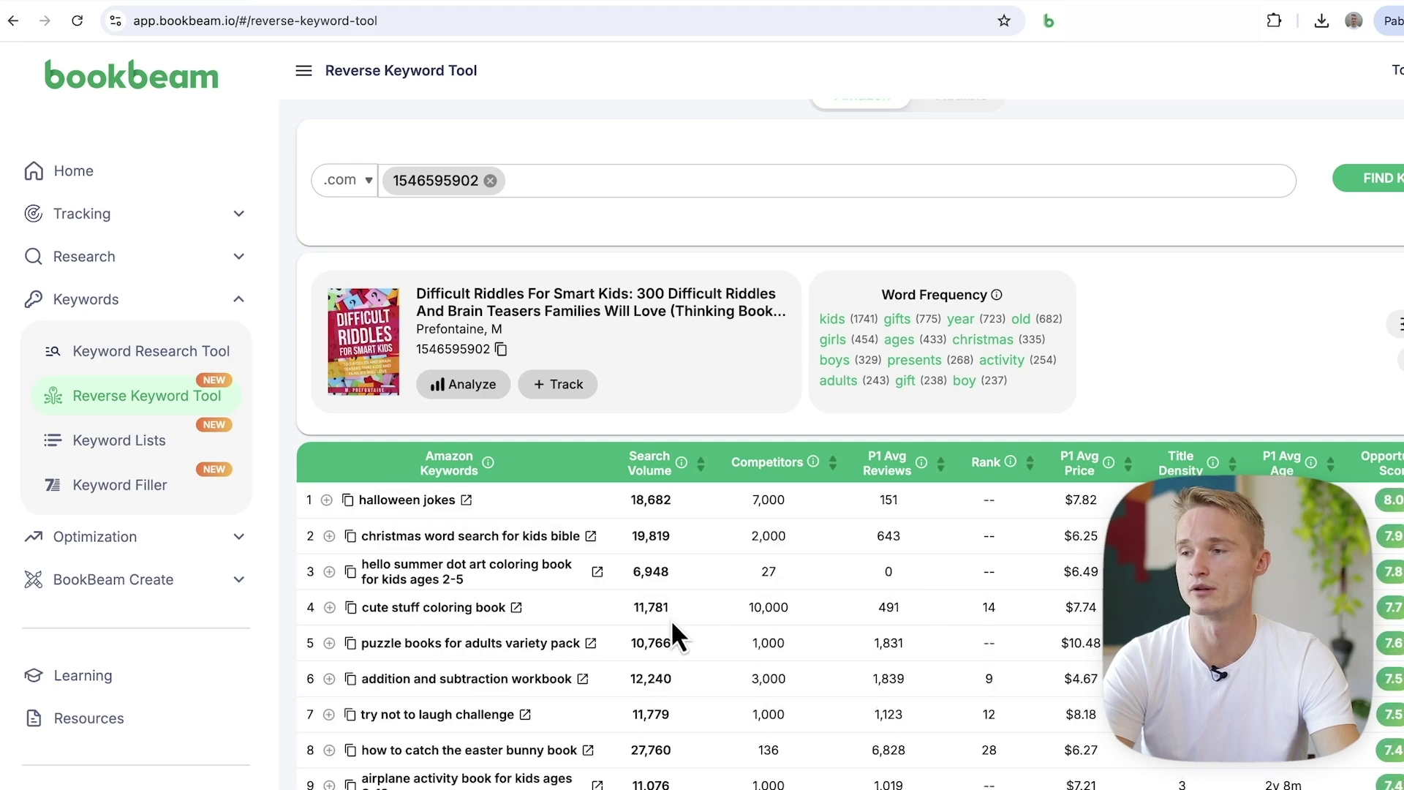
pyautogui.scroll(-3, 672, 622)
pyautogui.scroll(-2, 671, 625)
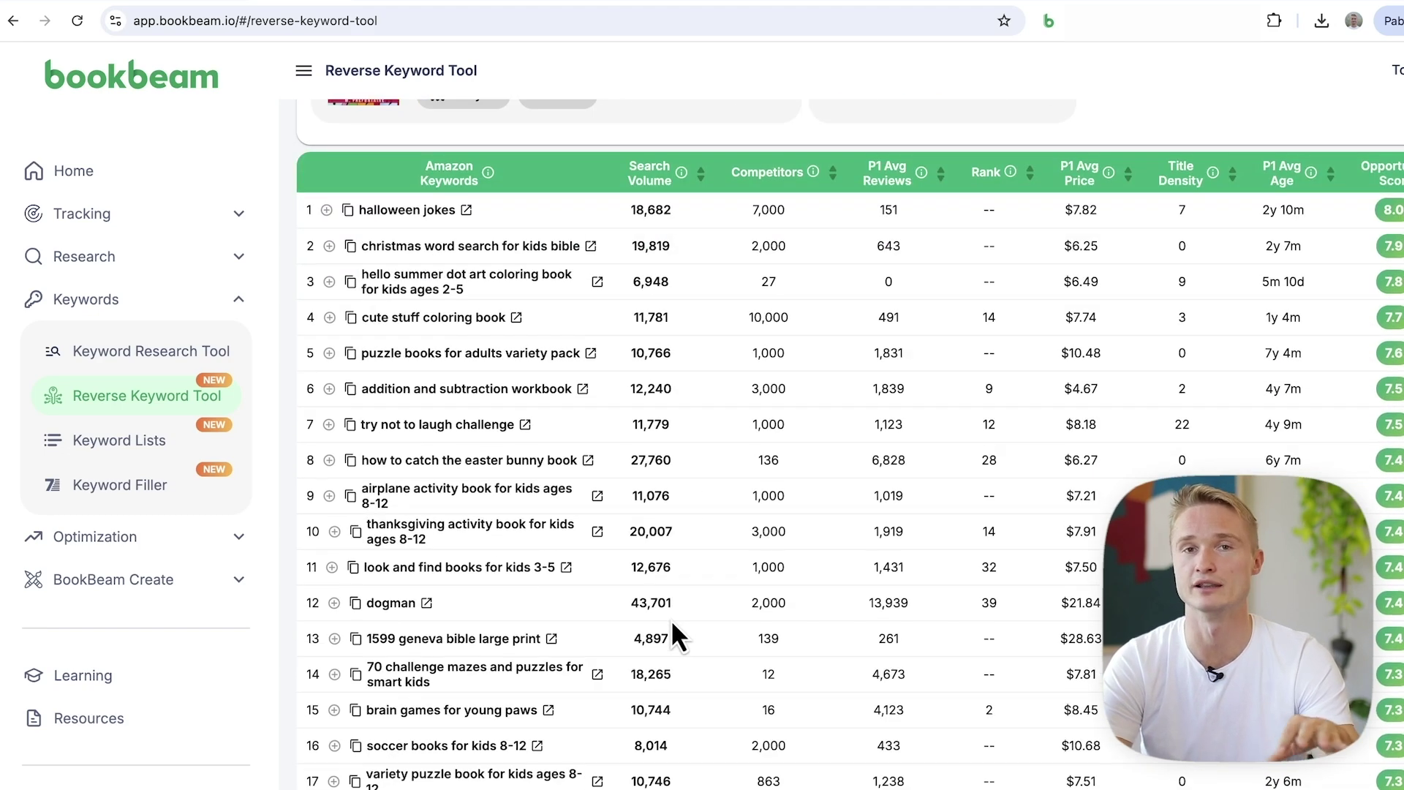
pyautogui.scroll(-2, 670, 619)
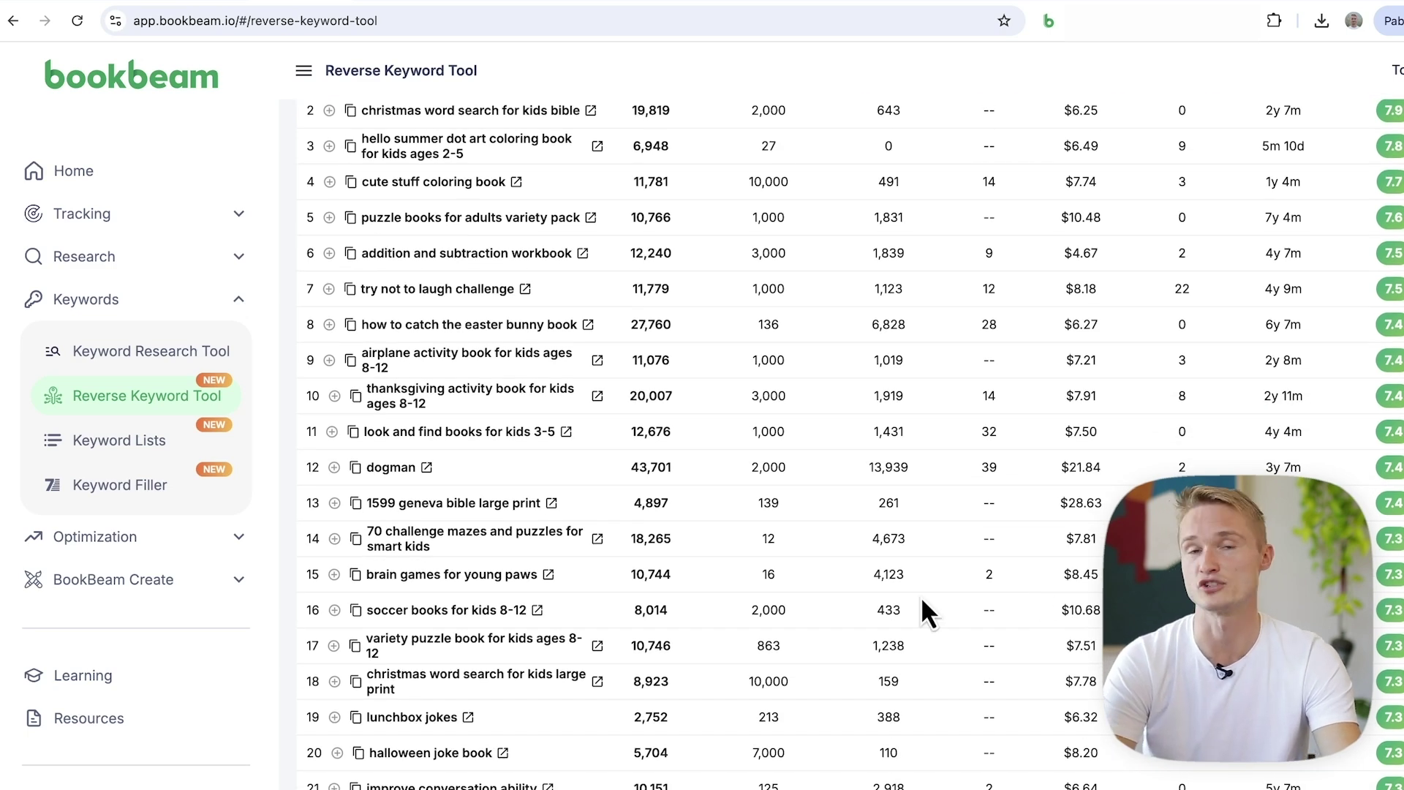
# - Review which columns the keyword results table can be customized to show, leaving the selection unchanged
pyautogui.scroll(2, 919, 599)
pyautogui.scroll(1, 1340, 476)
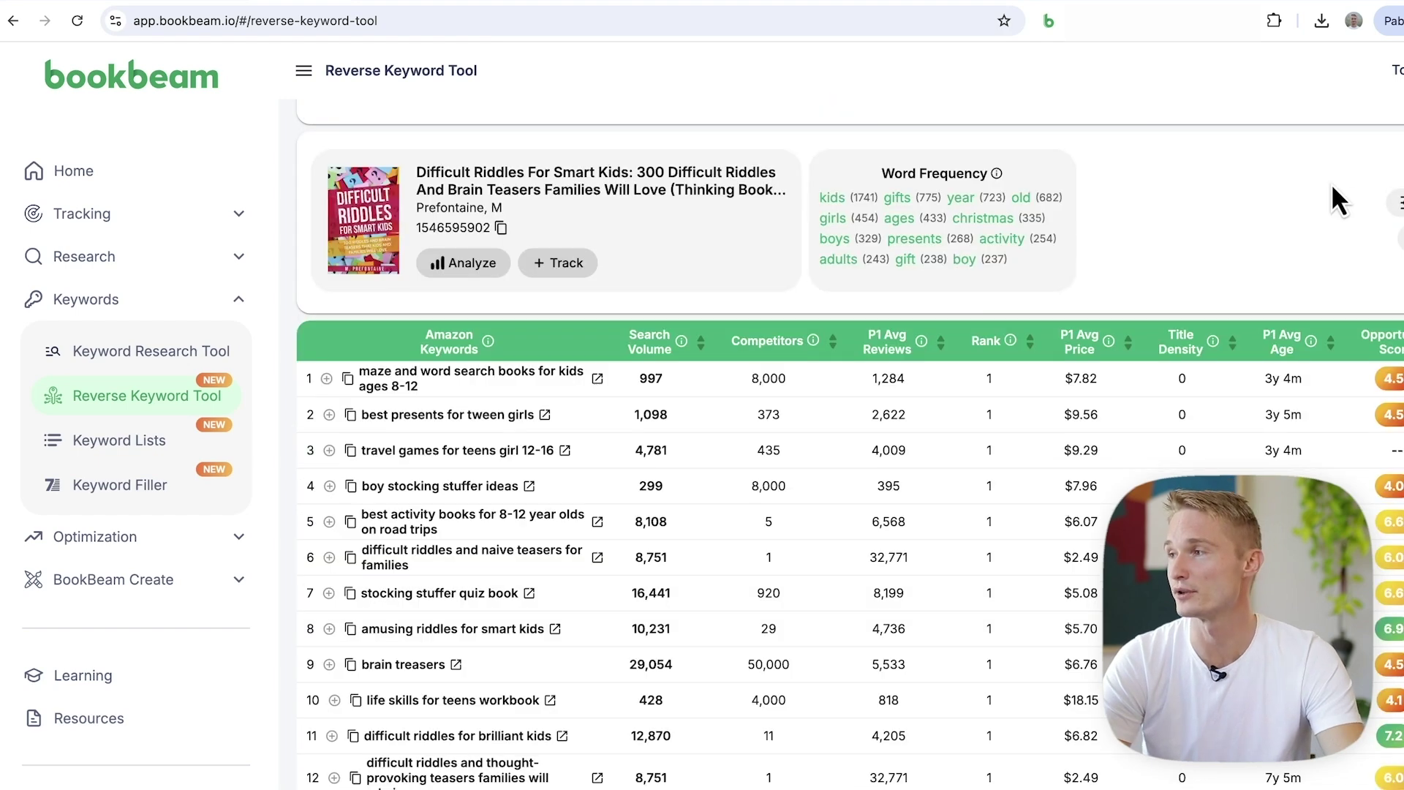
pyautogui.click(1398, 203)
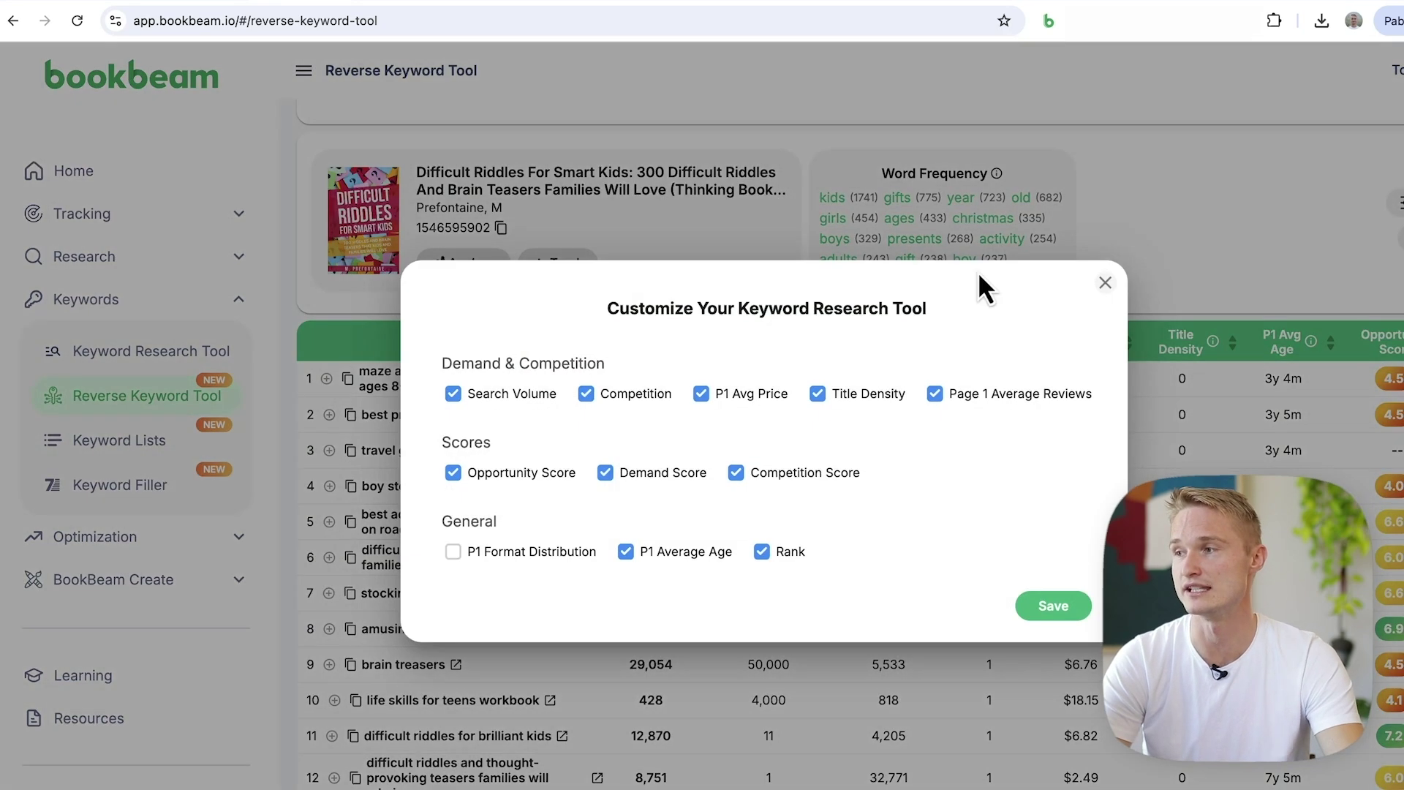
pyautogui.click(1105, 284)
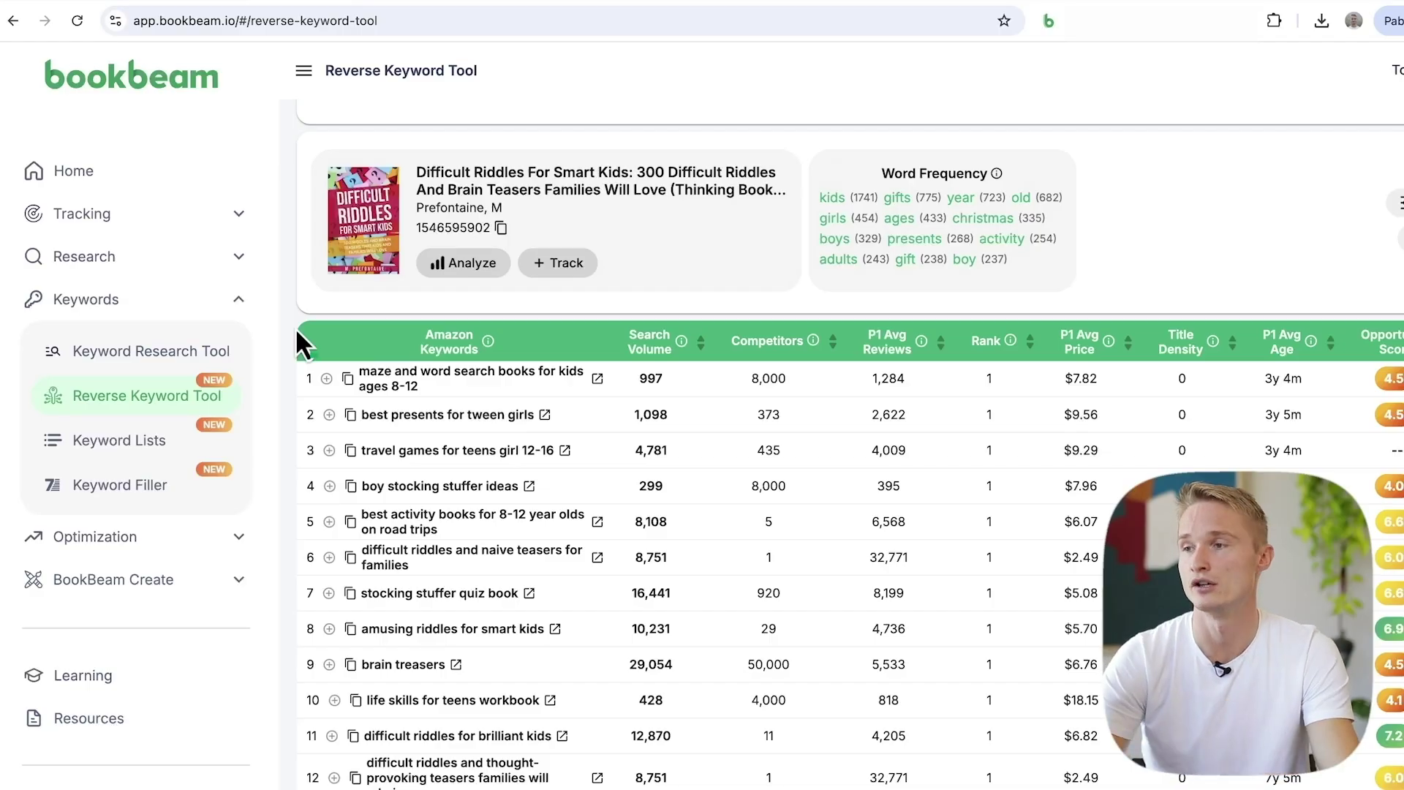
# - Save the keyword "maze and word search books for kids ages 8-12" to a new keyword list named "list2"
pyautogui.click(326, 378)
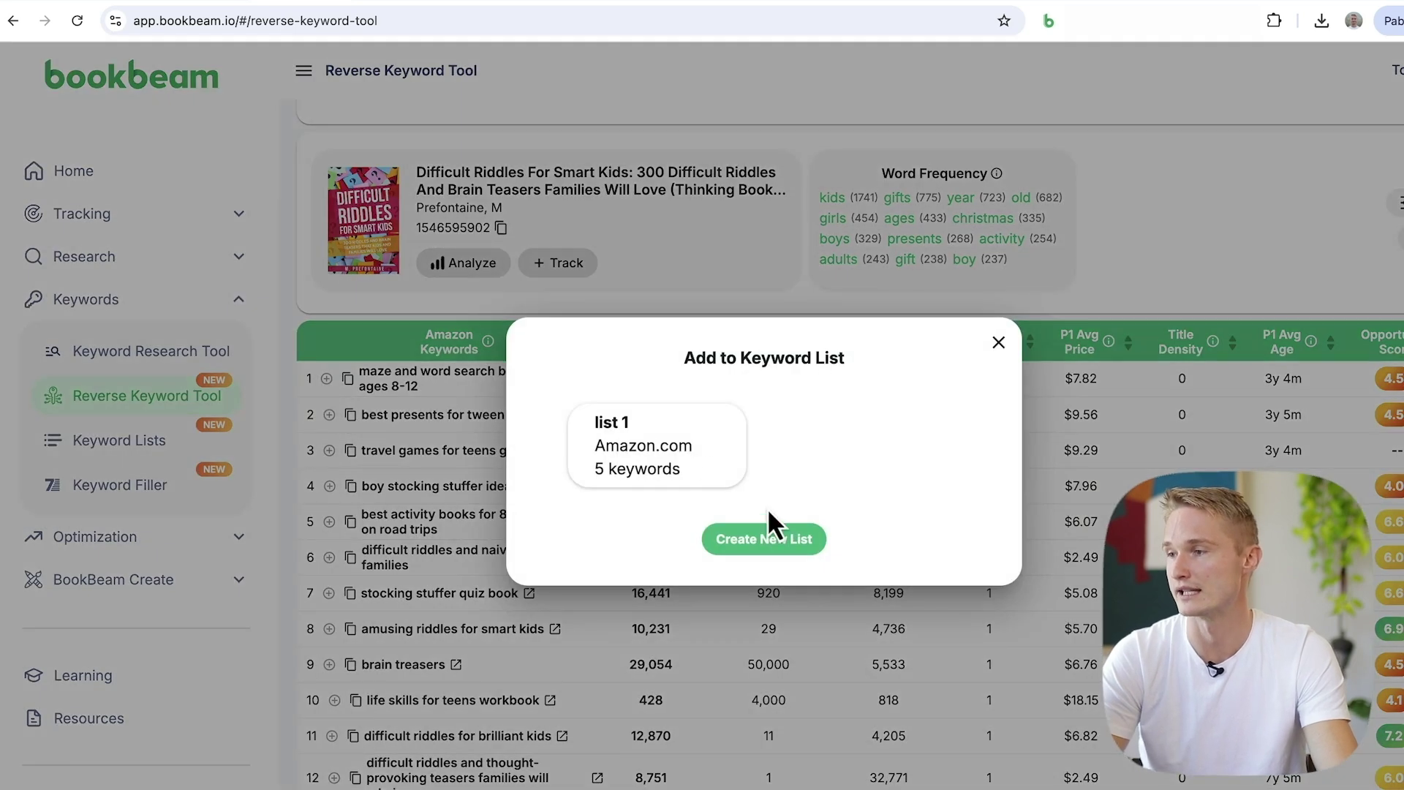
pyautogui.click(769, 537)
pyautogui.write('list2')
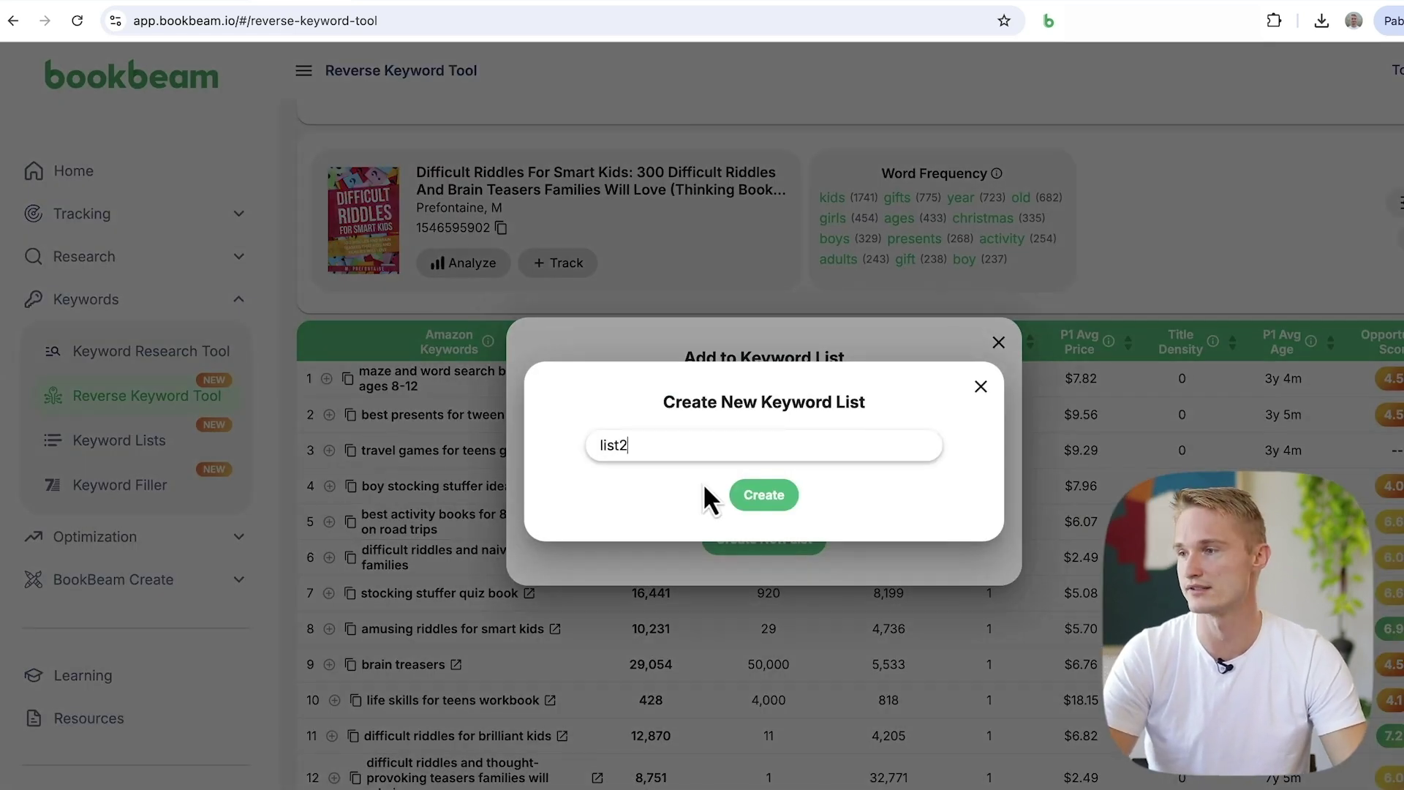
pyautogui.press('Return')
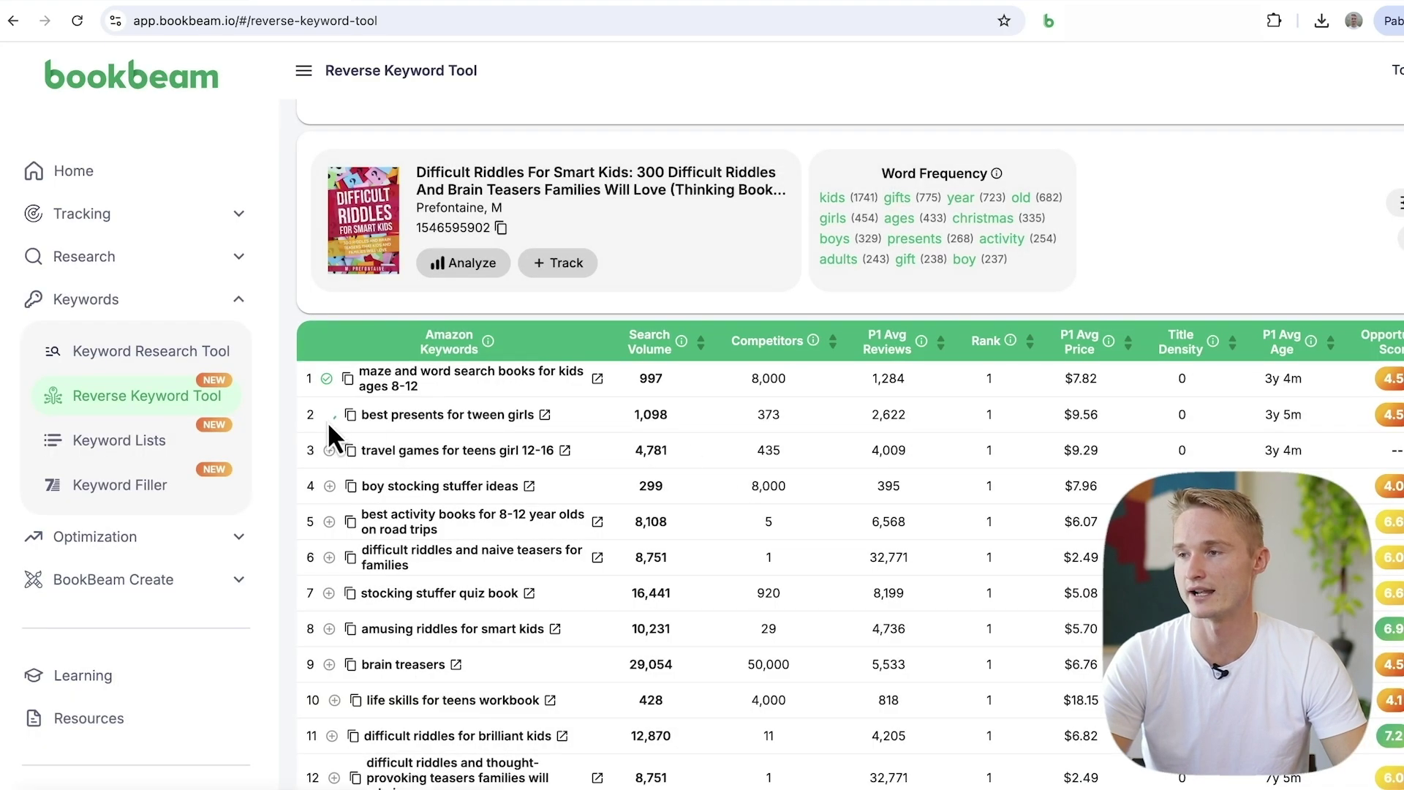
# - Add the next keywords, down to "difficult riddles and naive teasers for families", to the keyword list and open the saved keyword lists
pyautogui.click(329, 450)
pyautogui.click(329, 486)
pyautogui.click(329, 521)
pyautogui.click(331, 559)
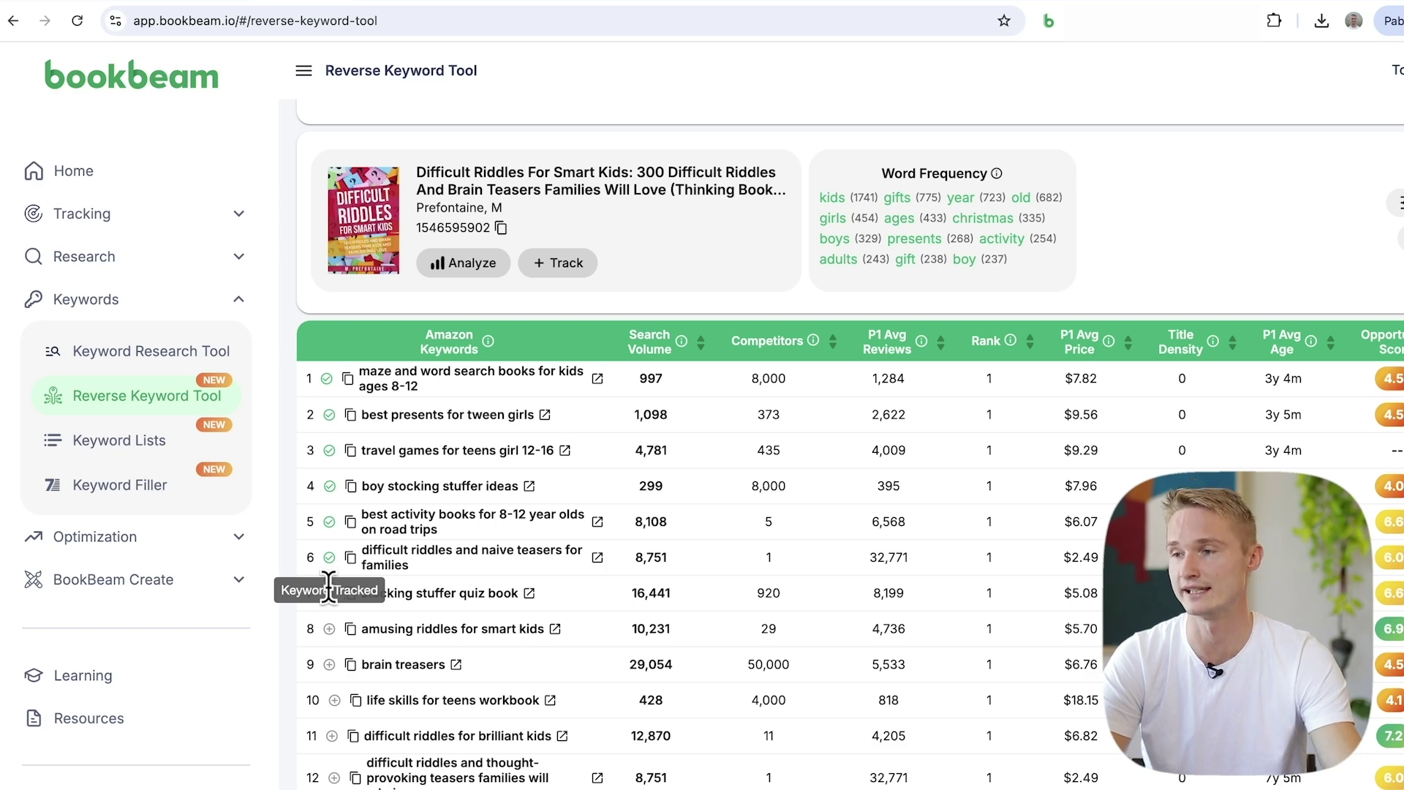
pyautogui.click(194, 440)
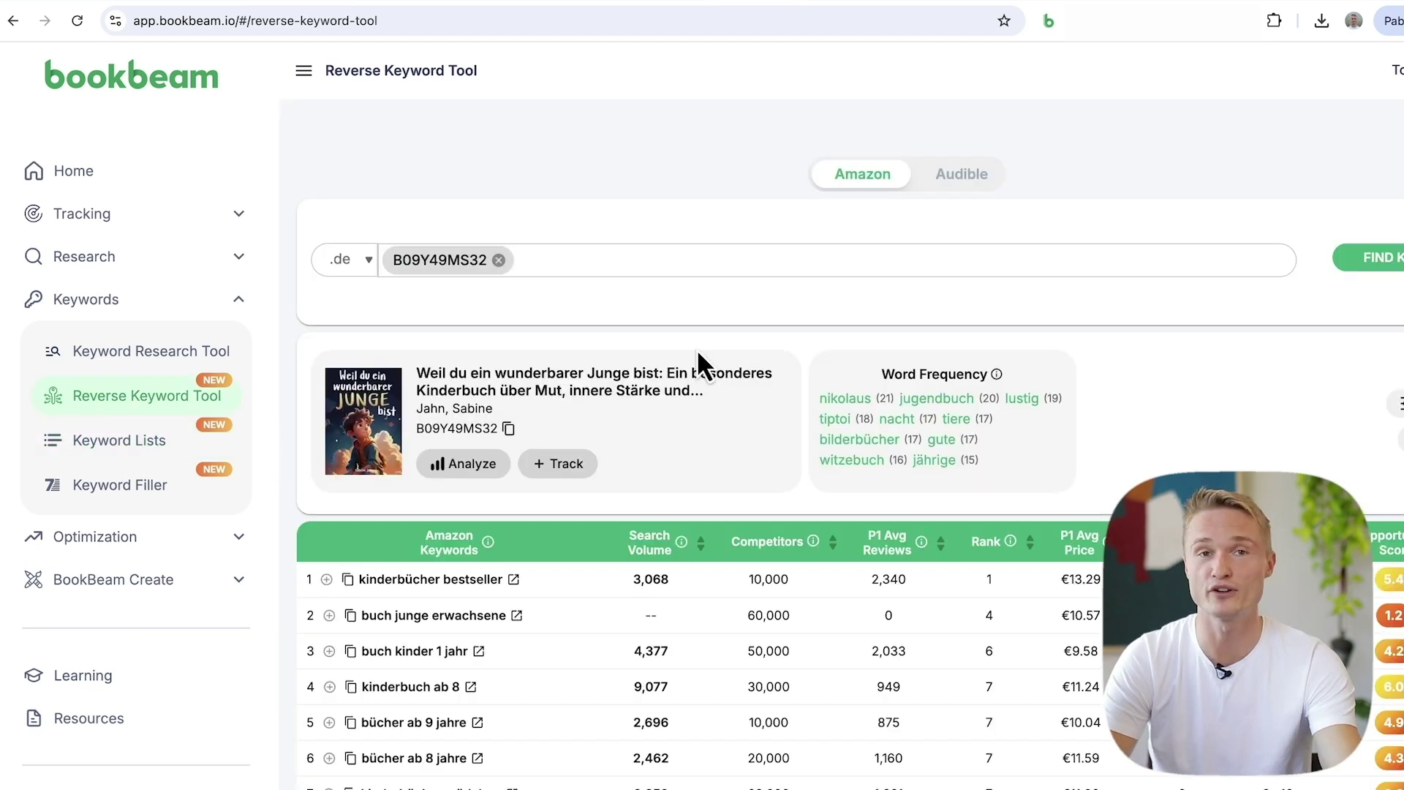
# - Examine the reverse keyword results for the Amazon.de book B09Y49MS32 and the Amazon.it book B09NRZKZ7V
pyautogui.scroll(-1, 696, 349)
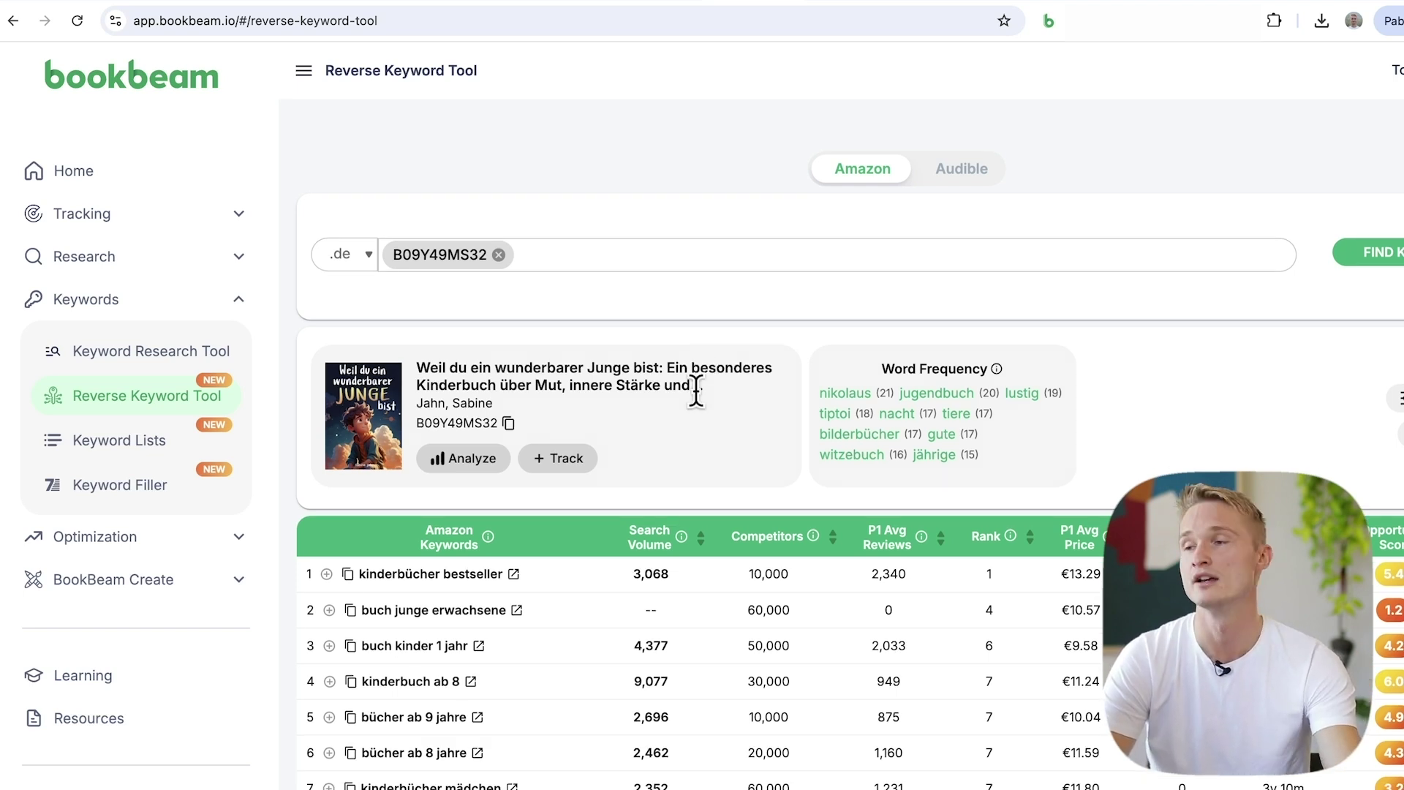
pyautogui.scroll(-3, 672, 424)
pyautogui.moveTo(679, 439)
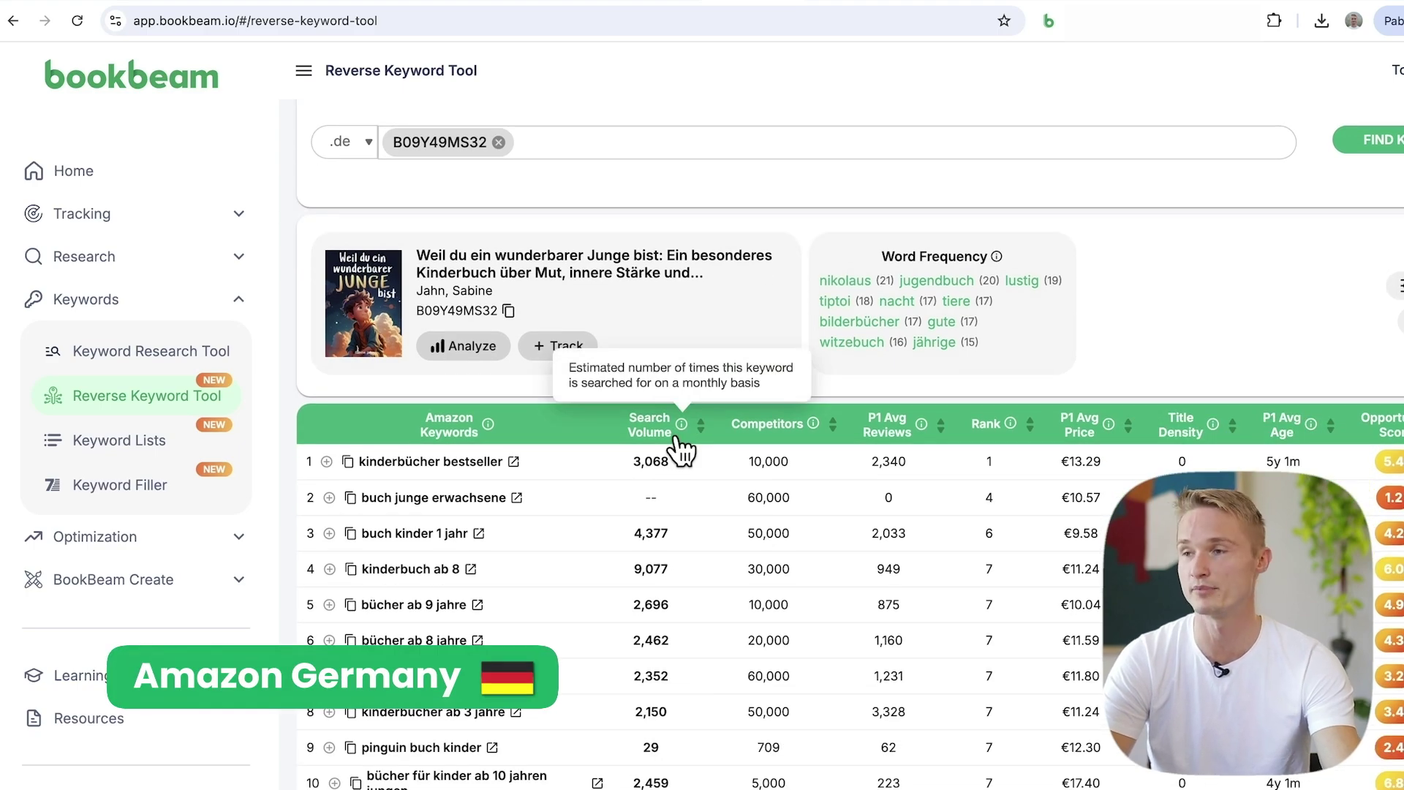
pyautogui.scroll(-10, 622, 584)
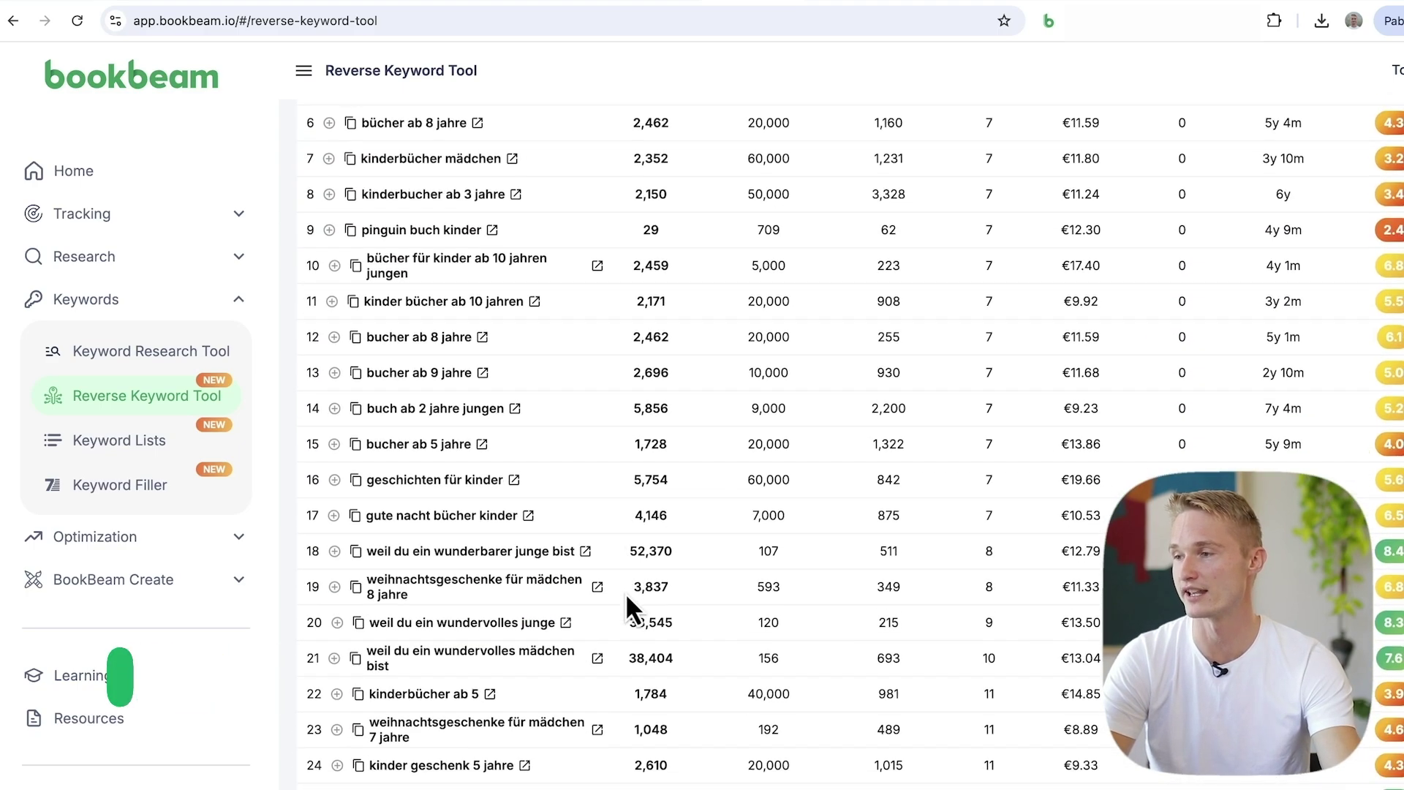
pyautogui.scroll(9, 625, 592)
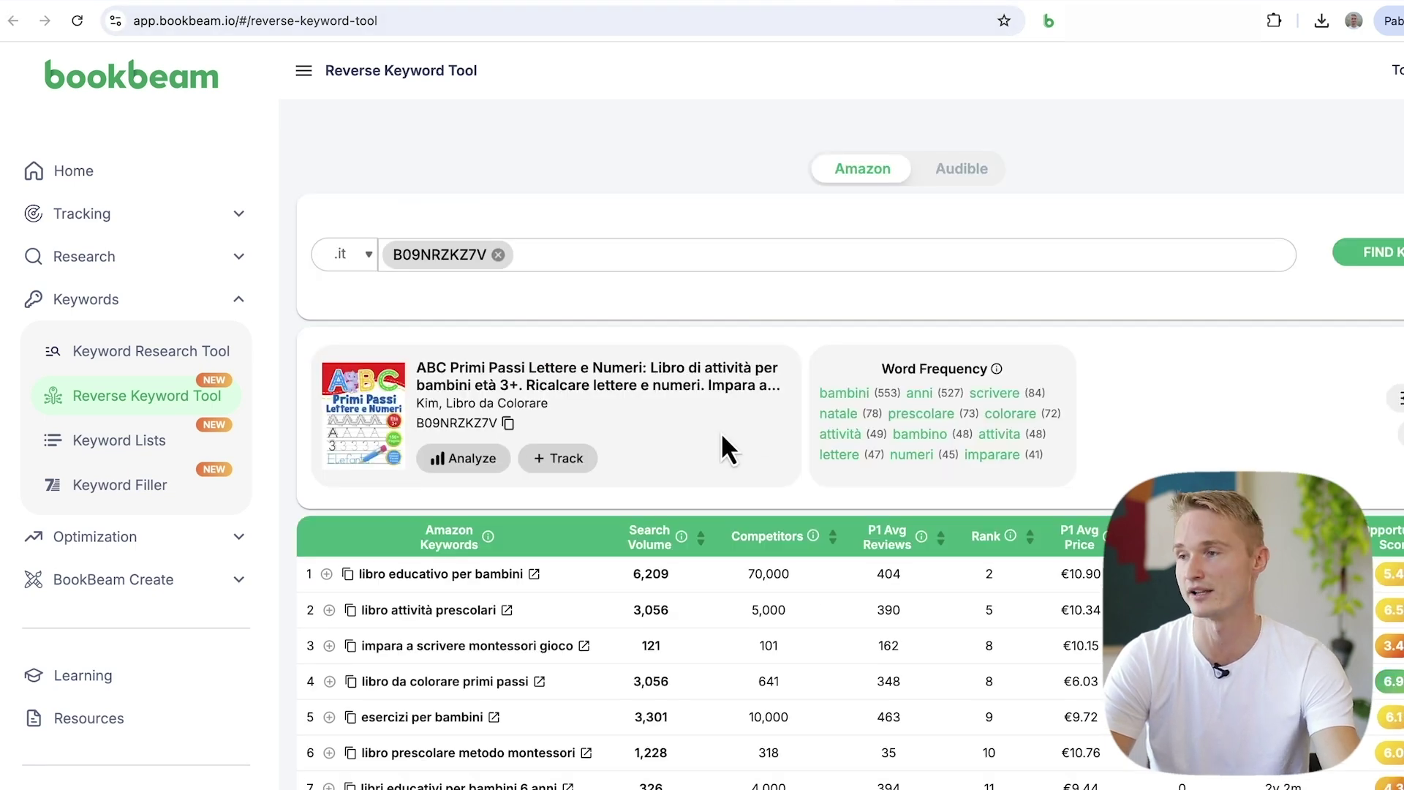
pyautogui.scroll(-2, 721, 433)
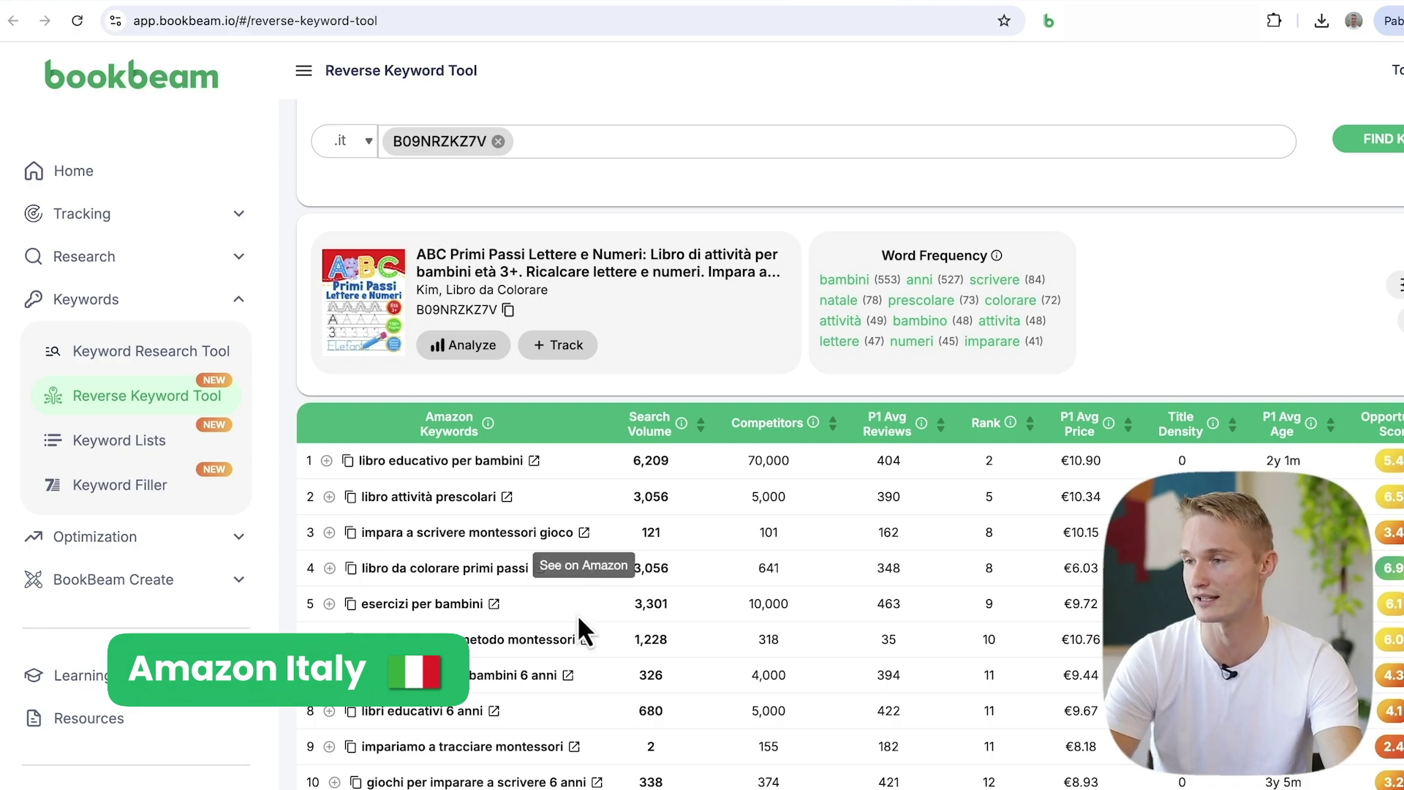
pyautogui.scroll(-5, 556, 643)
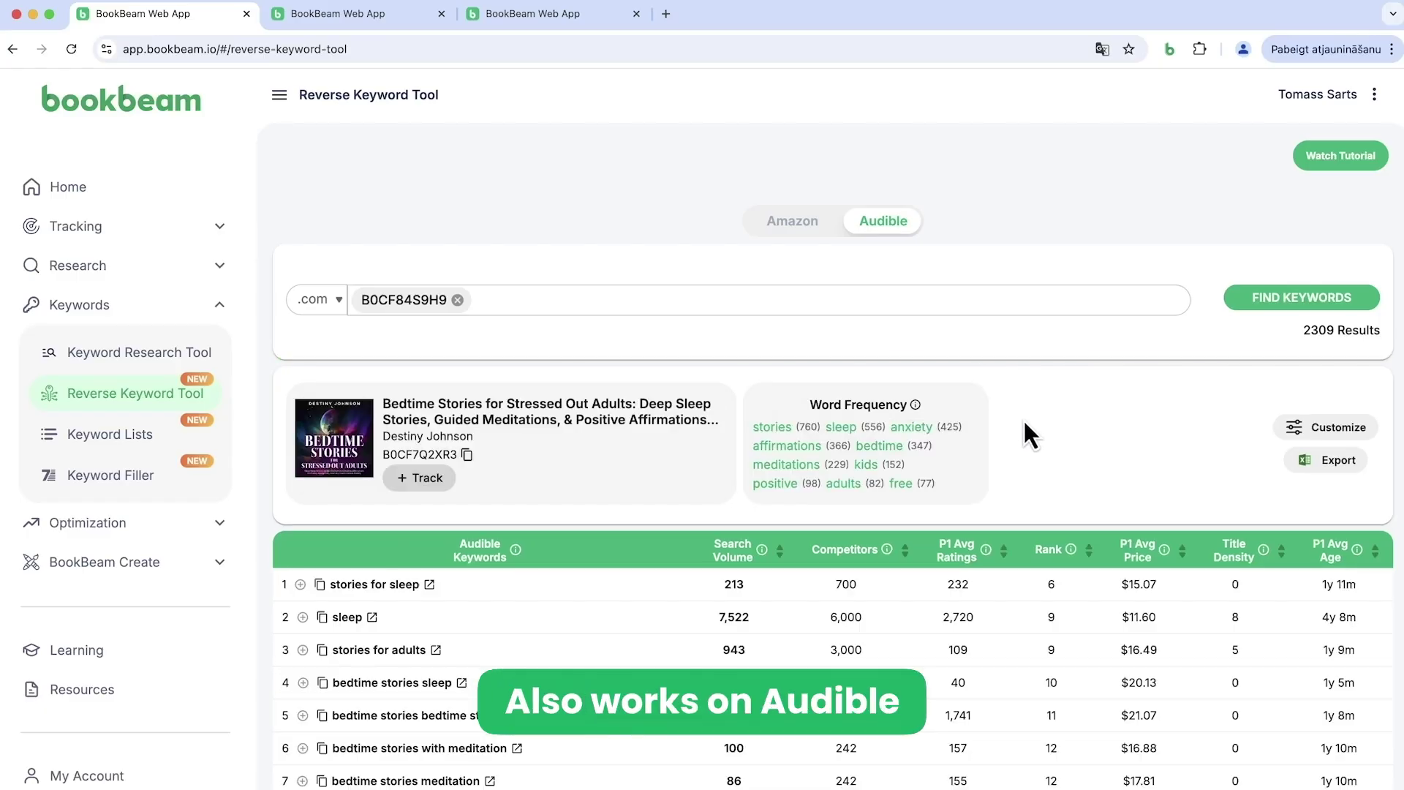
# - Examine the Audible keyword results for the three audiobooks on bedtime stories, narcissism and inflammation
pyautogui.scroll(-2, 1023, 420)
pyautogui.scroll(-3, 1024, 420)
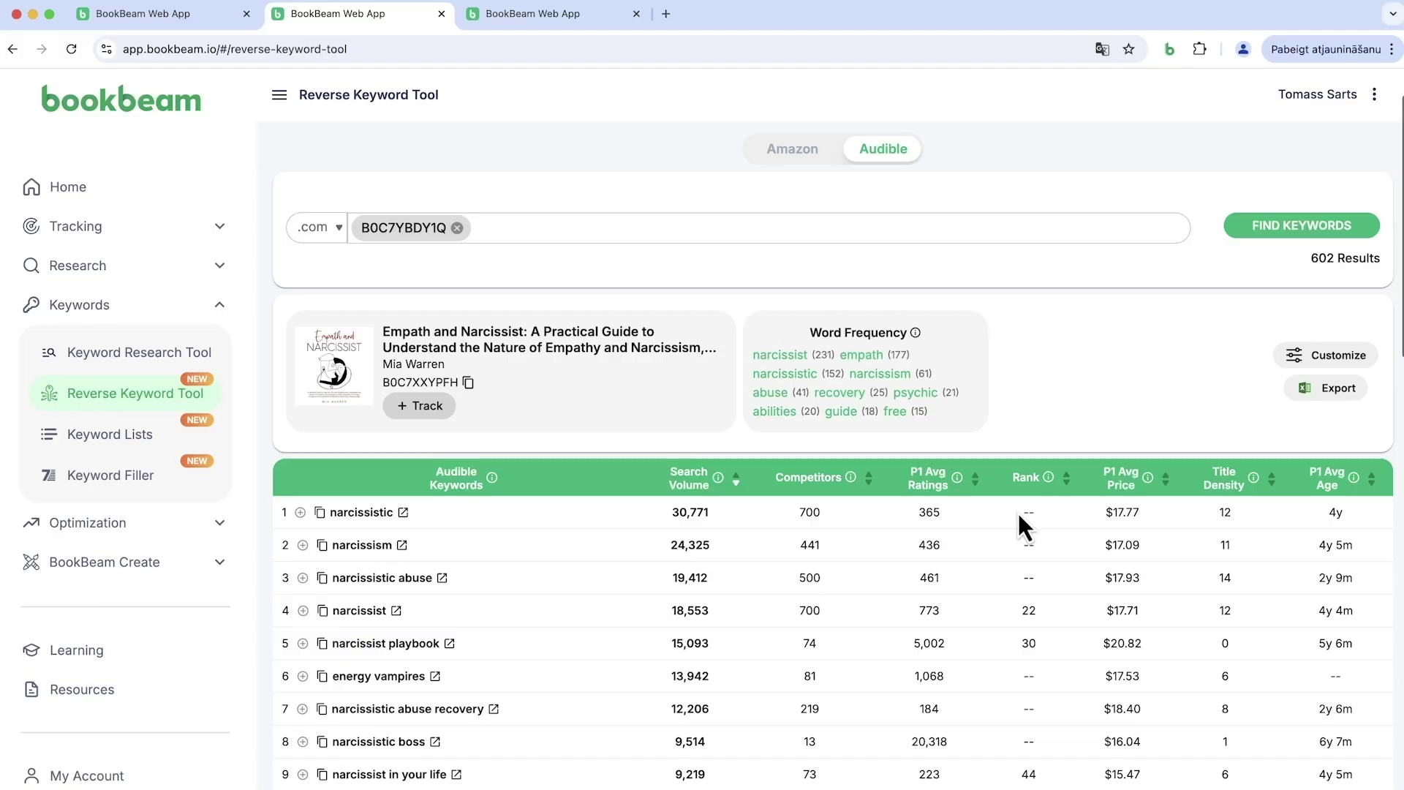
pyautogui.scroll(-5, 1016, 510)
pyautogui.scroll(-4, 1017, 512)
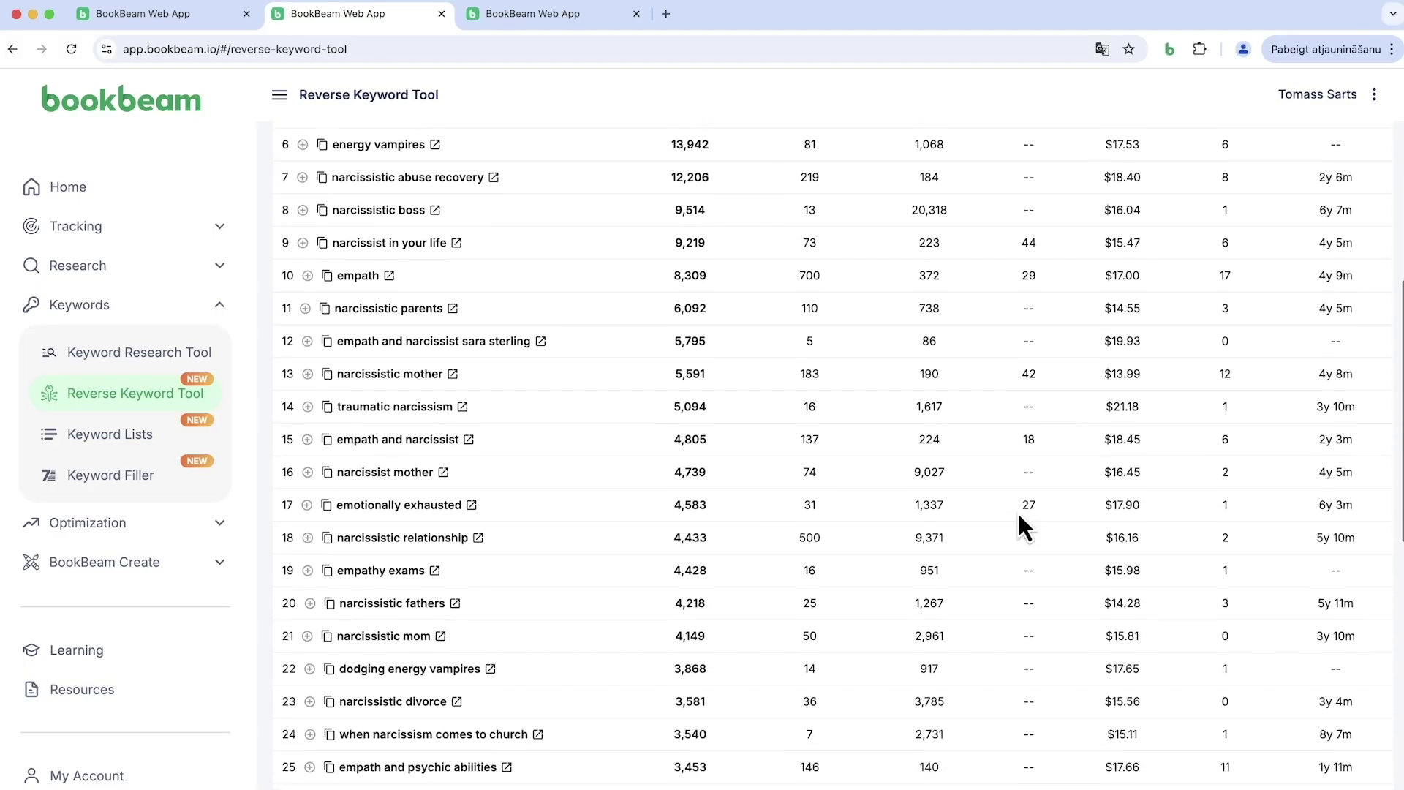
pyautogui.hotkey('ctrl', 'Tab')
pyautogui.scroll(-7, 1065, 578)
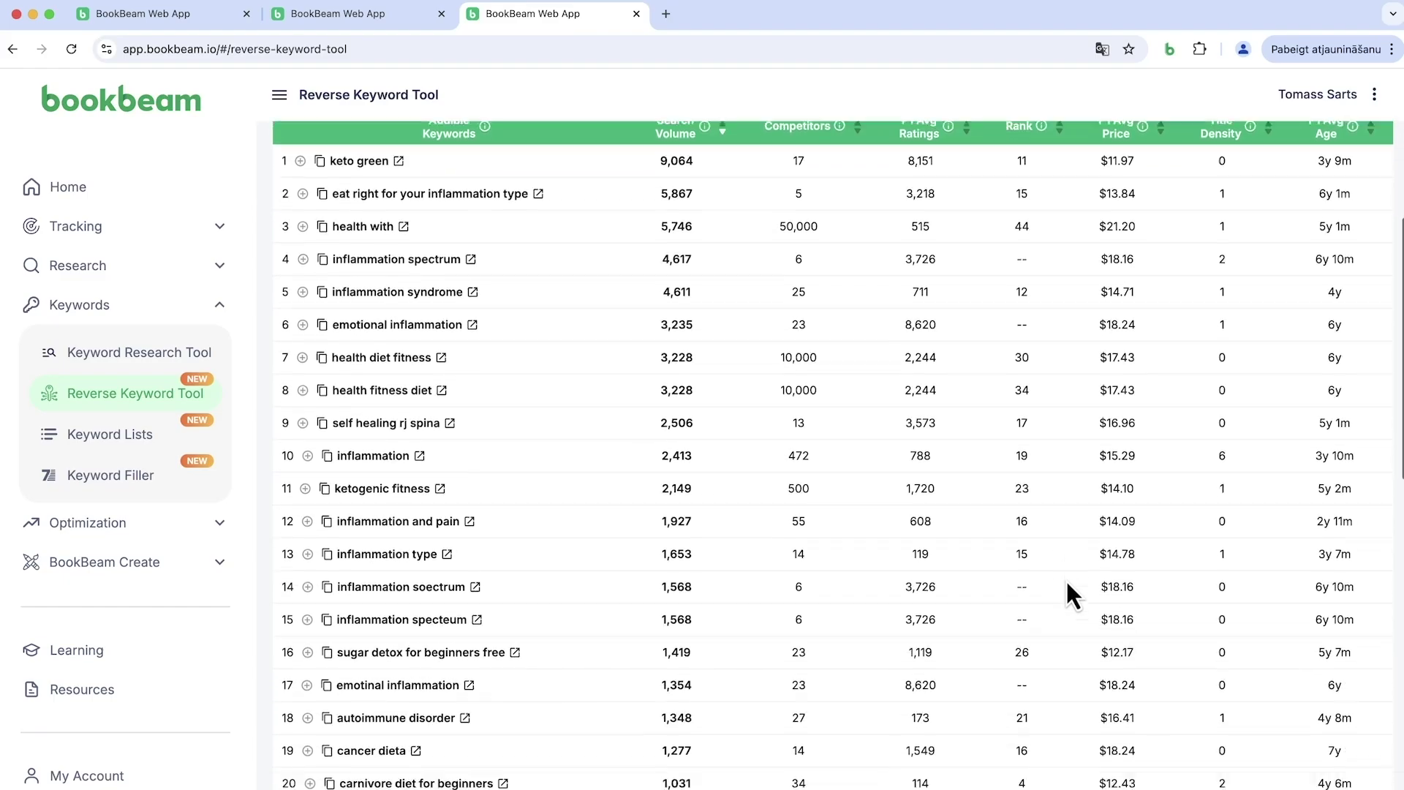